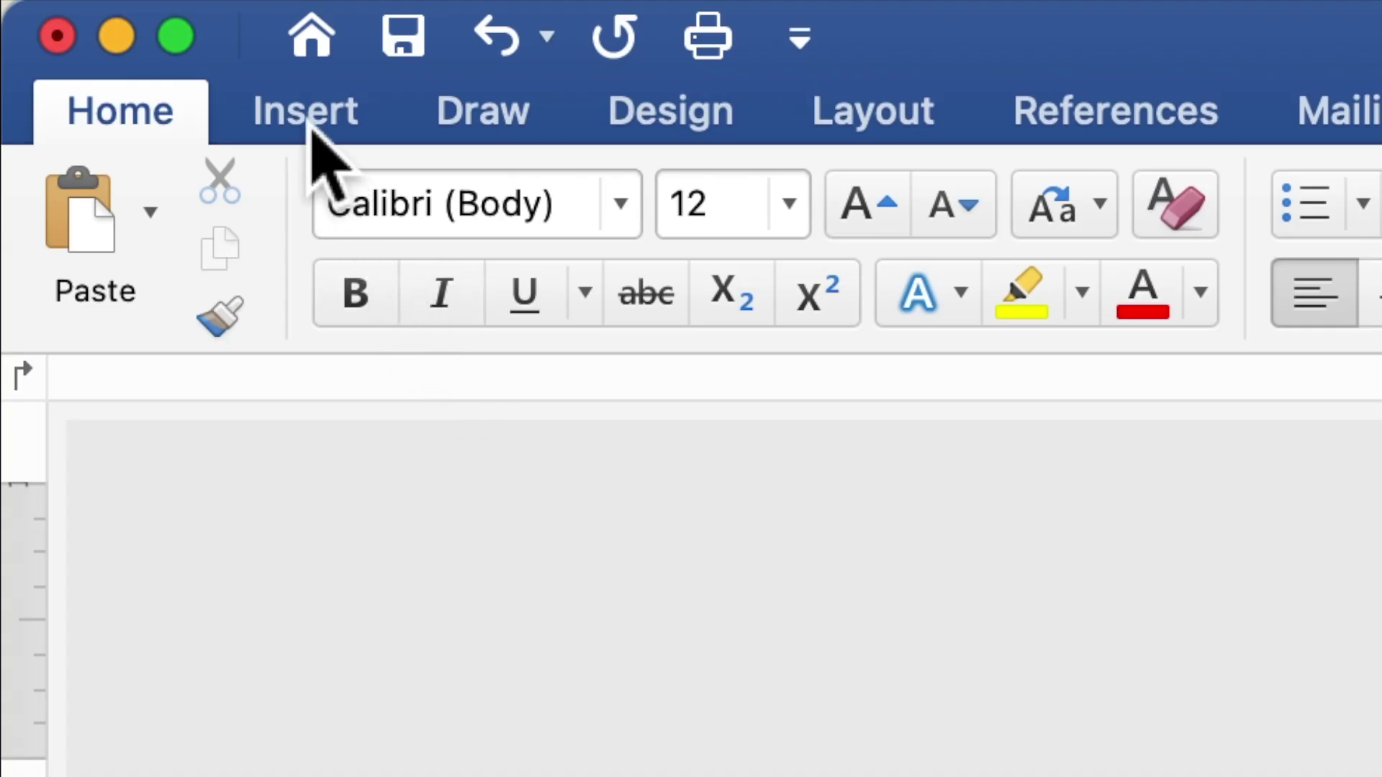
Insert the BROWN IN BEIGE.jpg autumn floral arch picture from file onto the page.
left_click(311, 119)
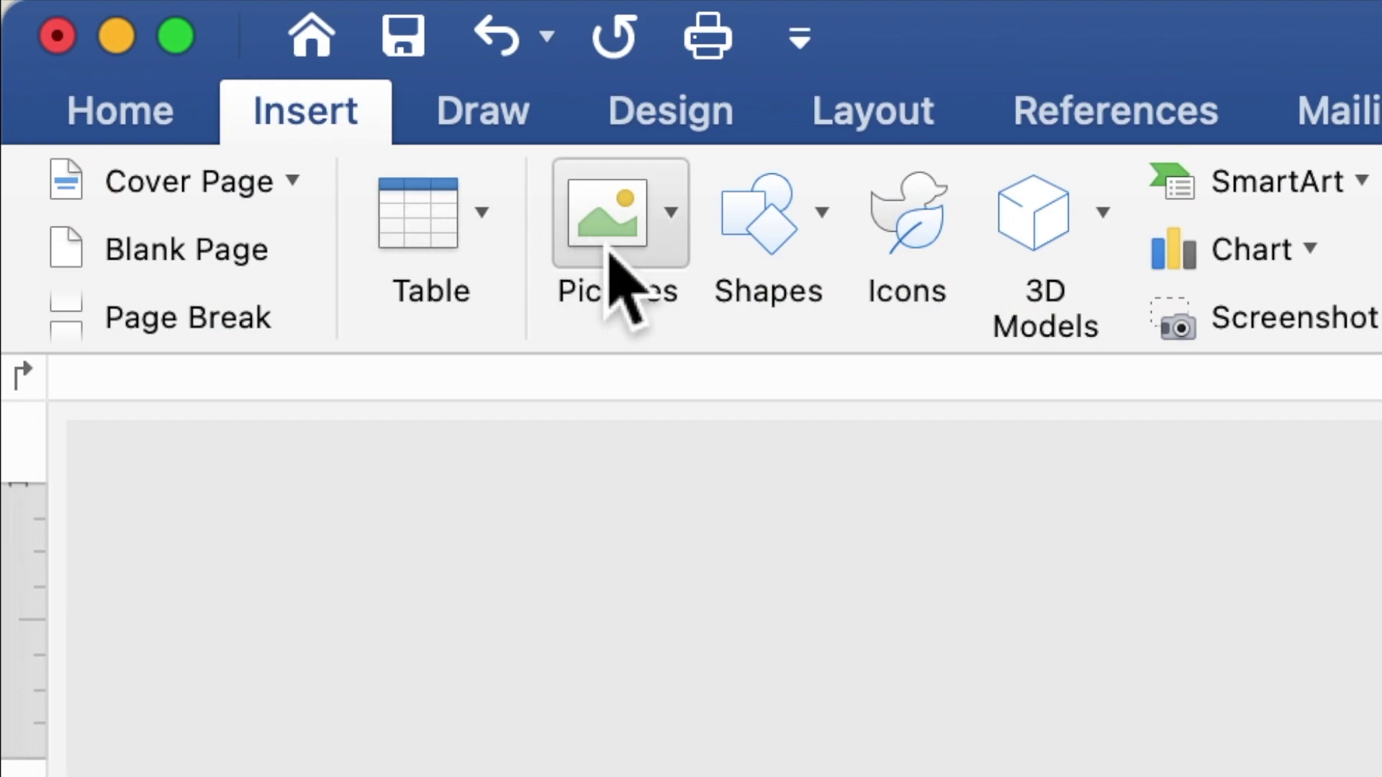
left_click(635, 250)
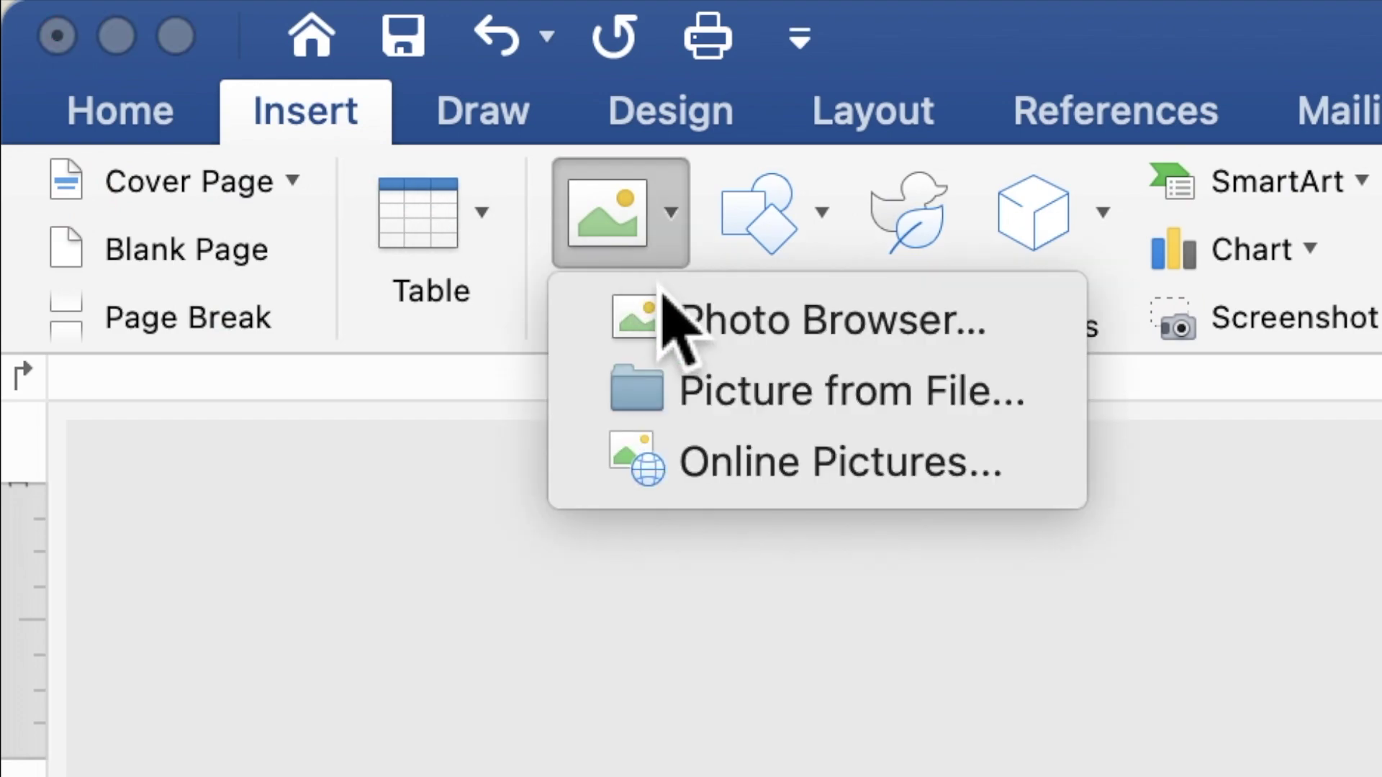
left_click(702, 403)
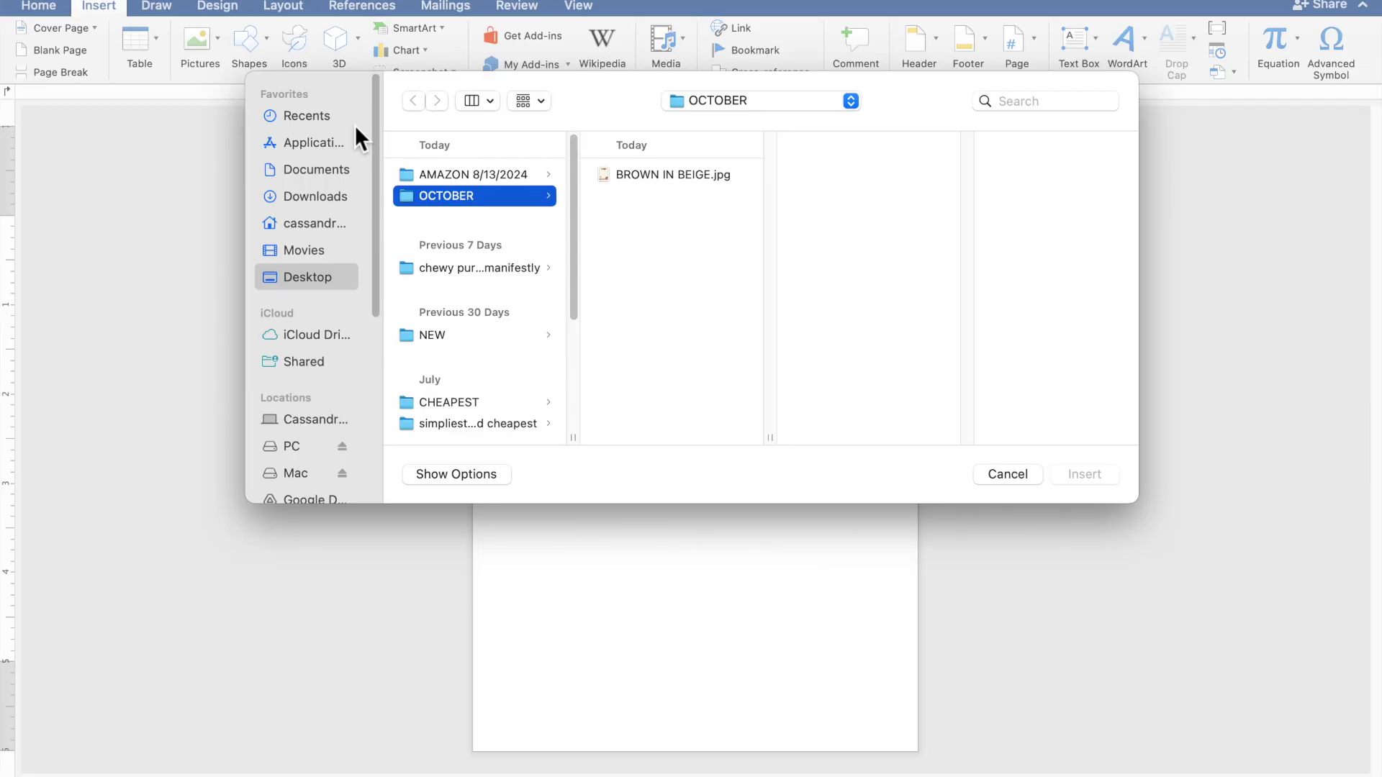
left_click(637, 176)
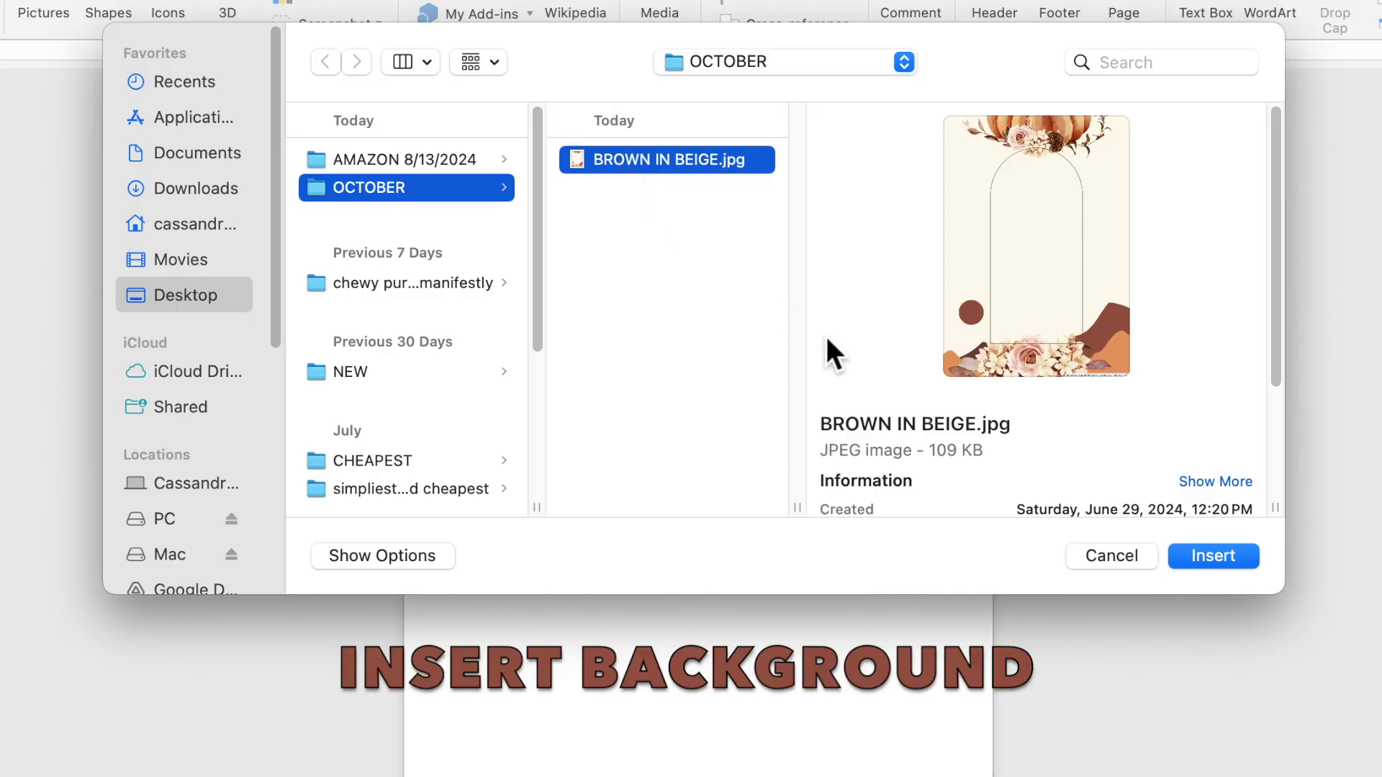
left_click(1232, 562)
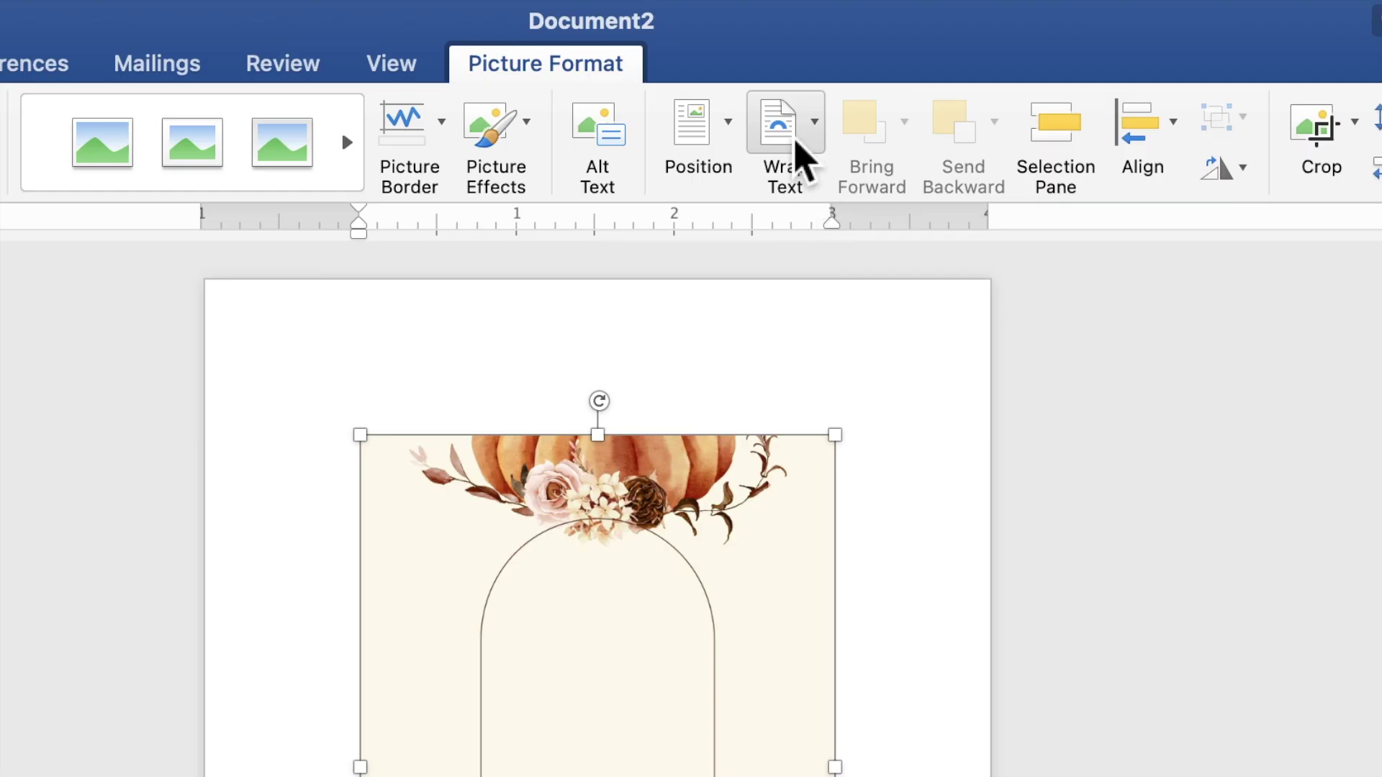
Set the picture's wrapping to Behind Text and move it to the page's top-left corner.
left_click(808, 49)
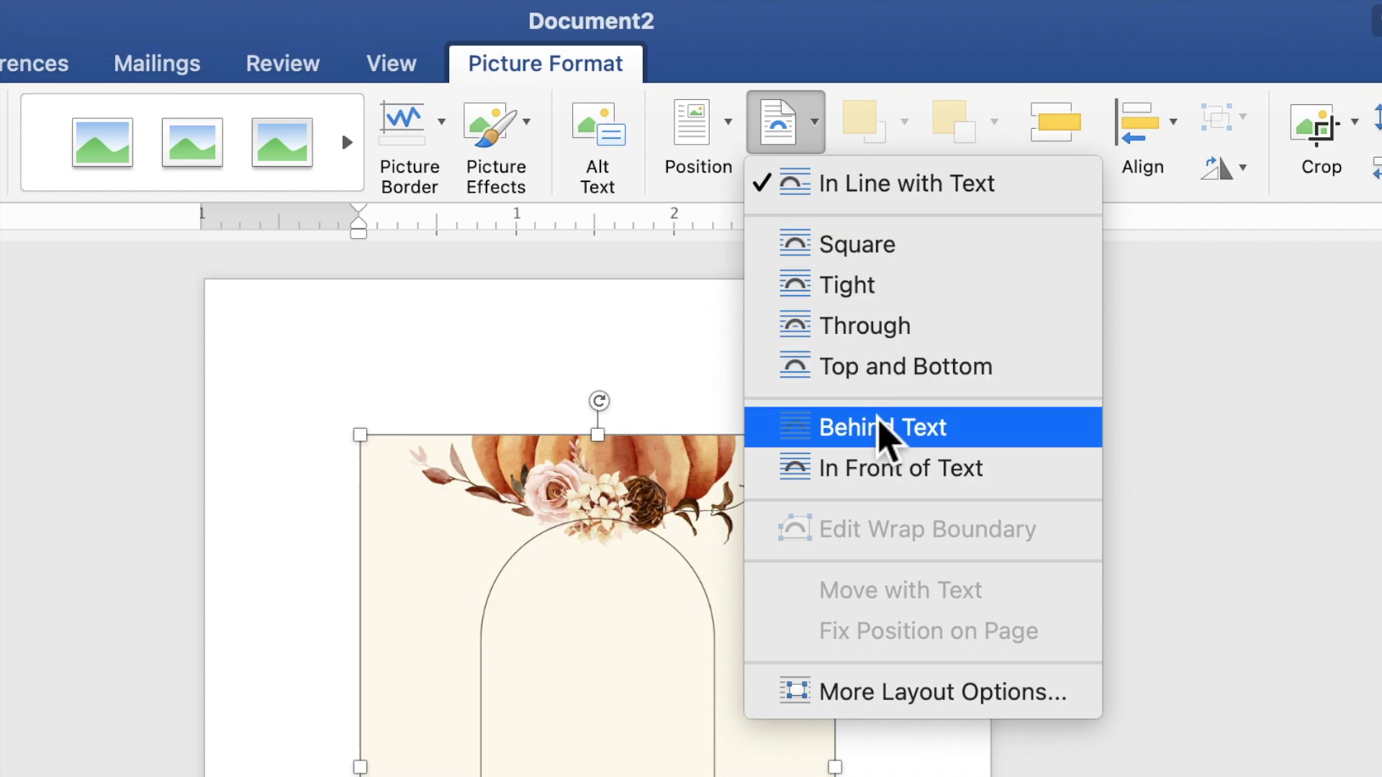
left_click(885, 430)
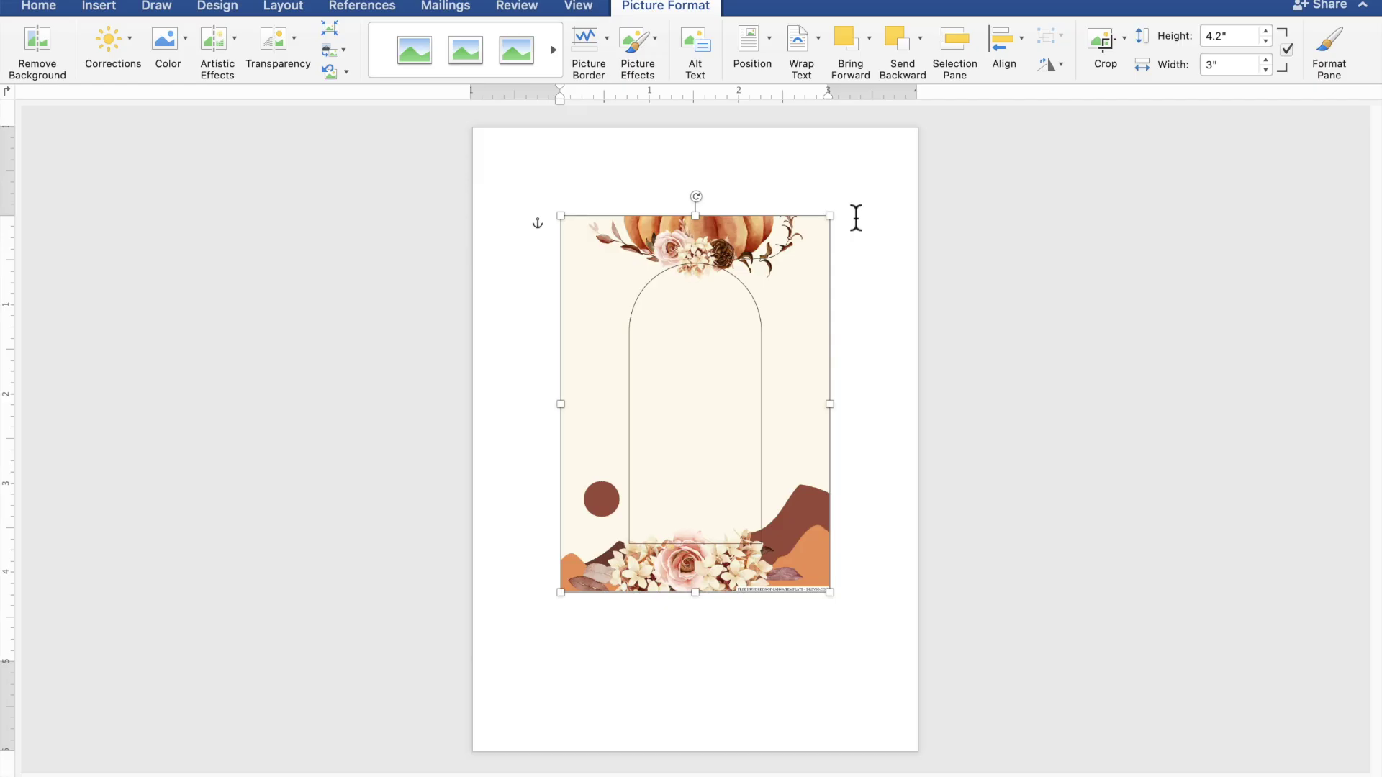
left_click_drag(760, 302, 663, 215)
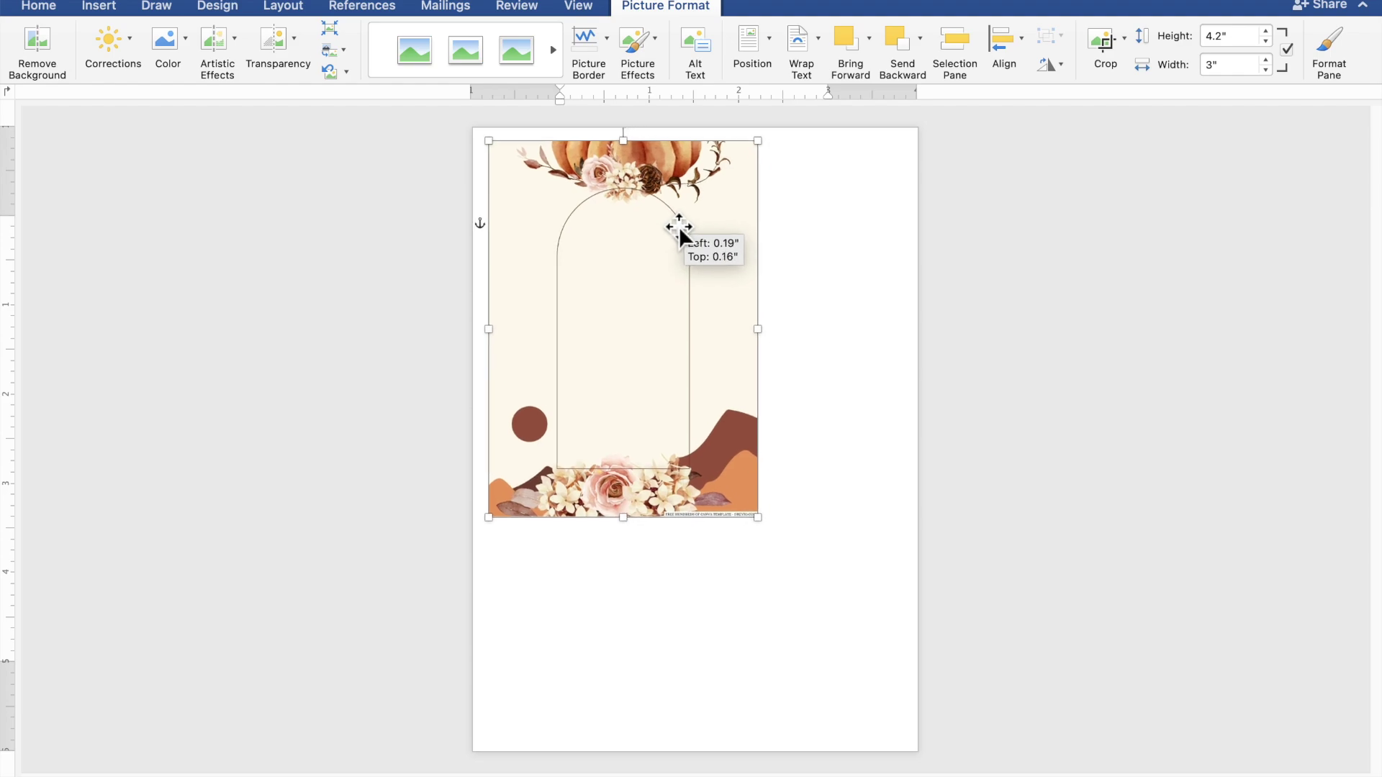
left_click_drag(664, 214, 663, 215)
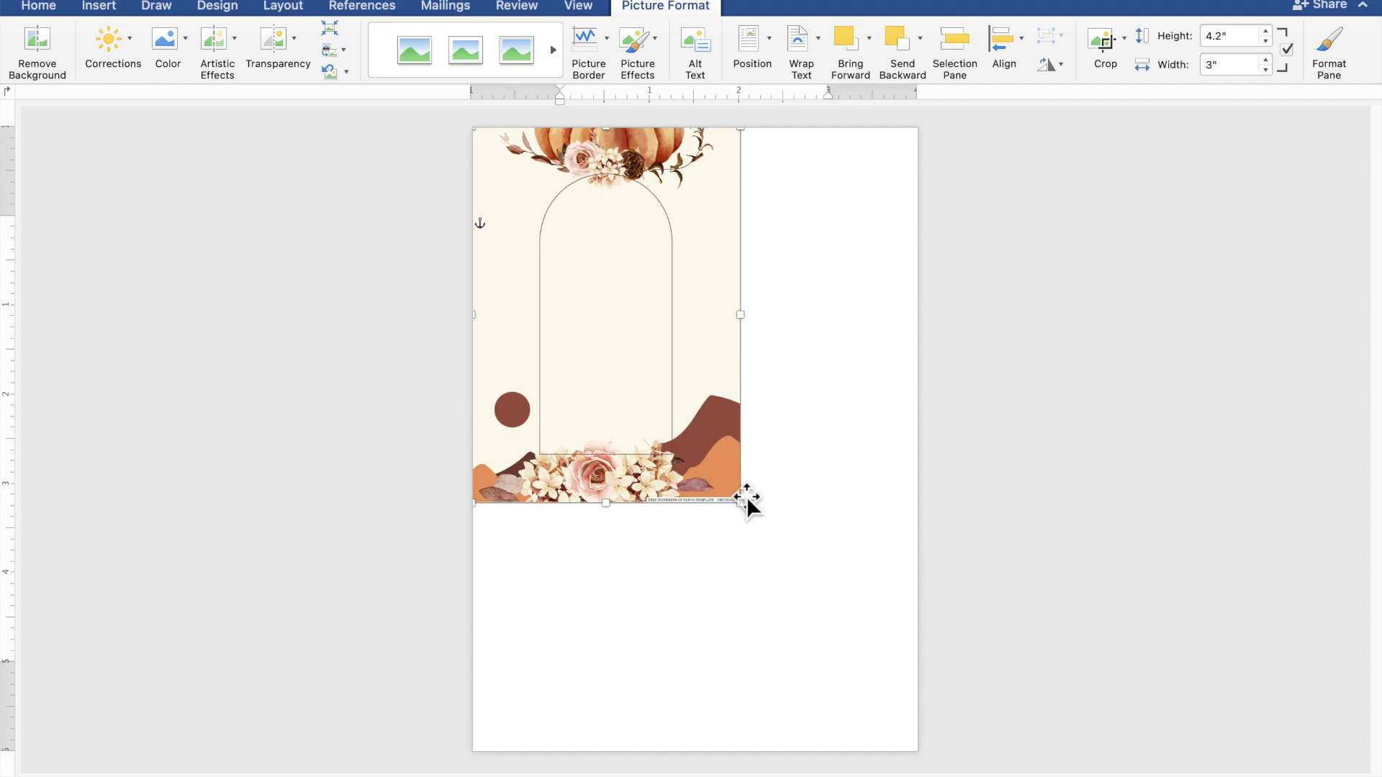
Stretch the picture to 7.13" by 6.41" so it covers the page edge to edge.
left_click_drag(753, 513, 932, 729)
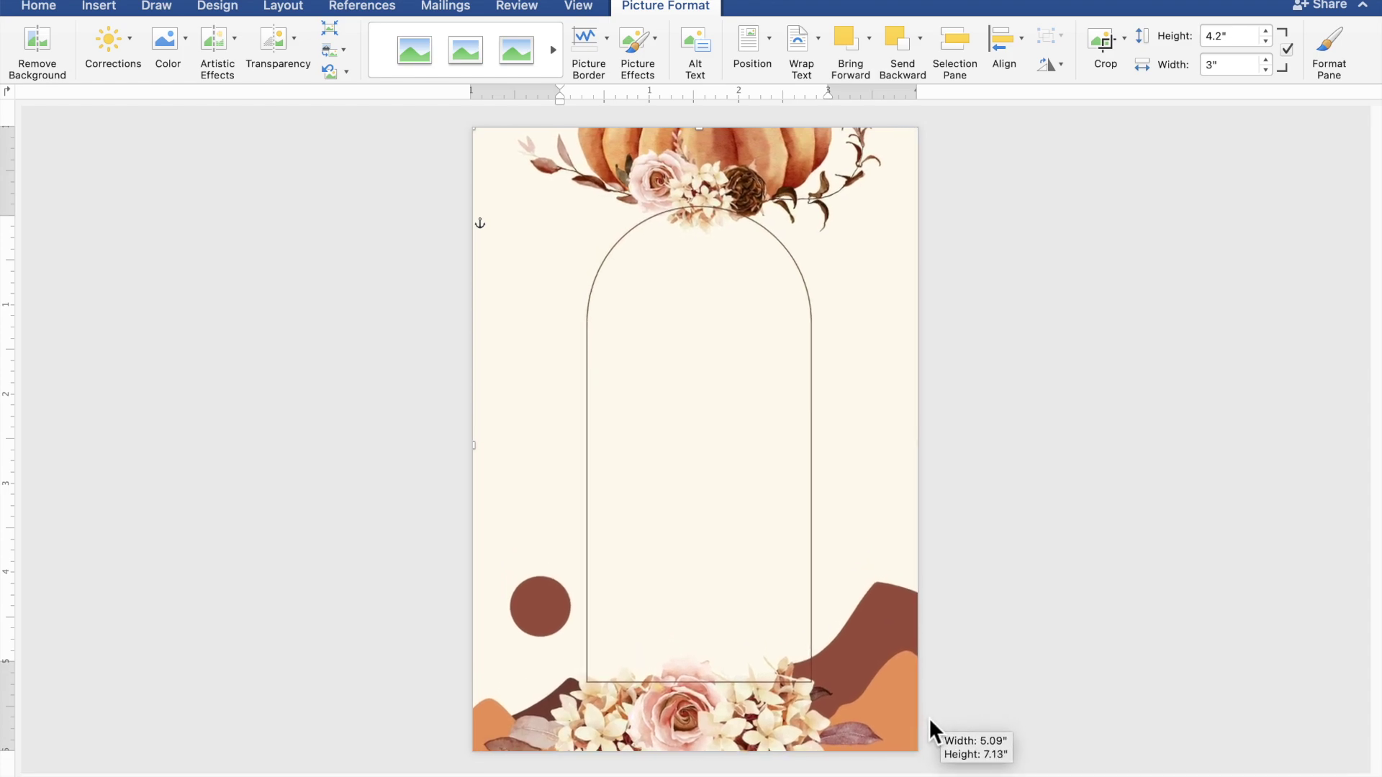
left_click_drag(932, 729, 933, 731)
left_click_drag(845, 510, 796, 509)
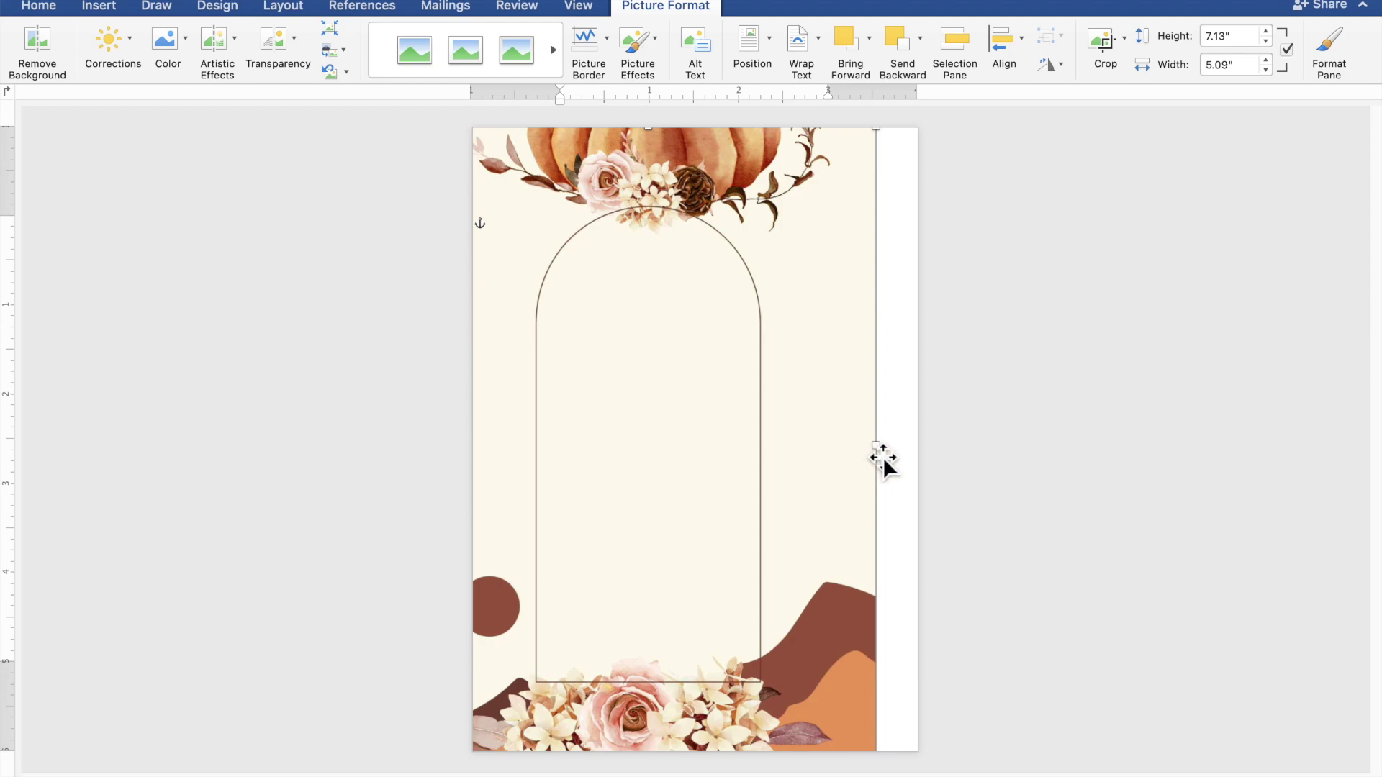
left_click_drag(883, 456, 1006, 468)
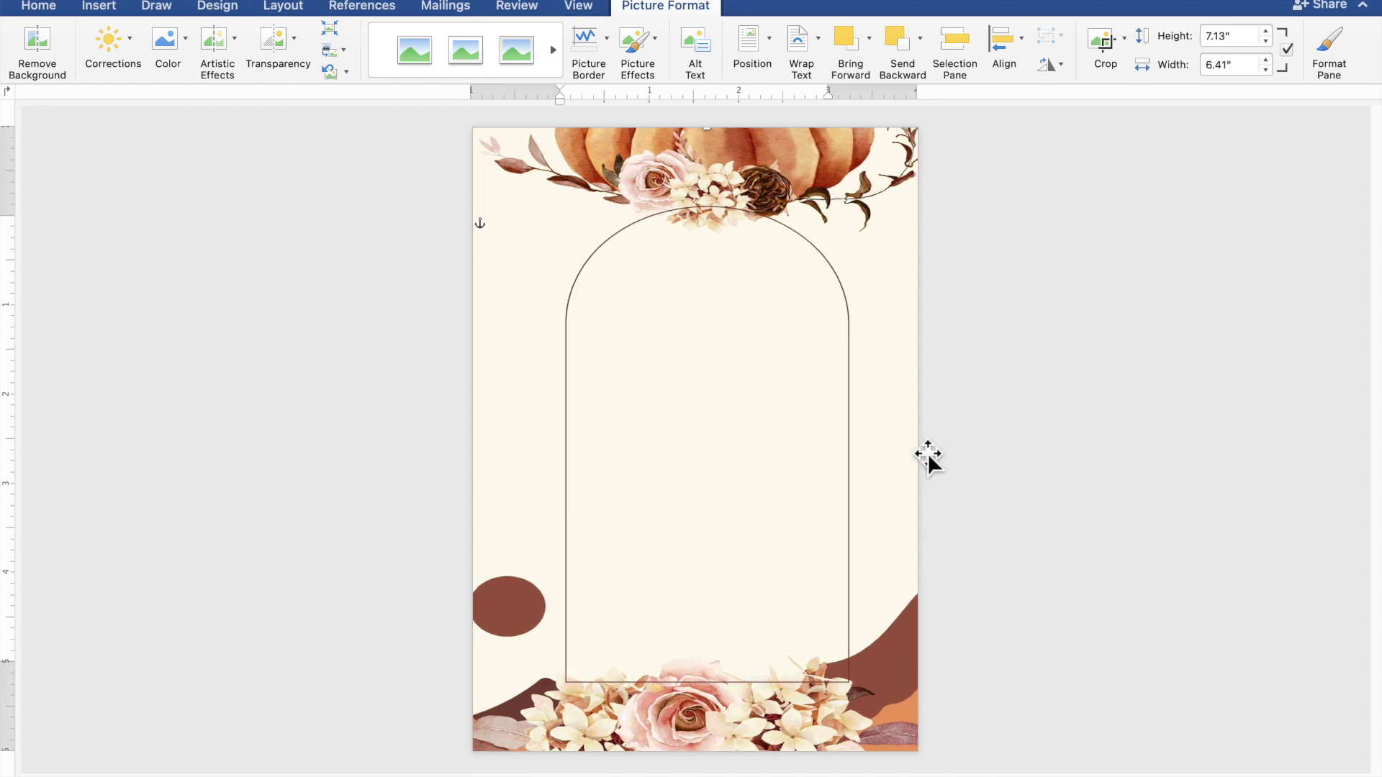
left_click_drag(886, 446, 880, 445)
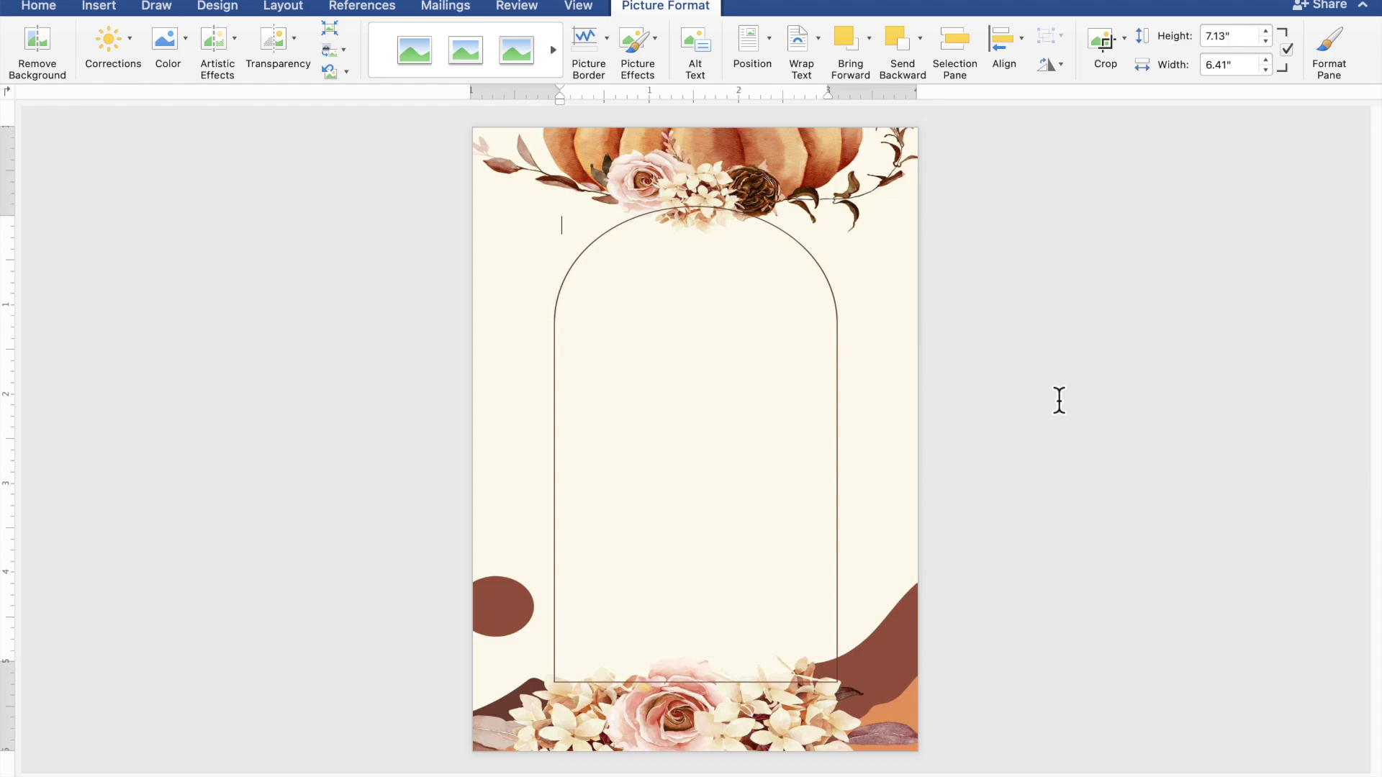
Draw a text box about 4.76 by 4.69 inches over the floral arch.
left_click(1058, 401)
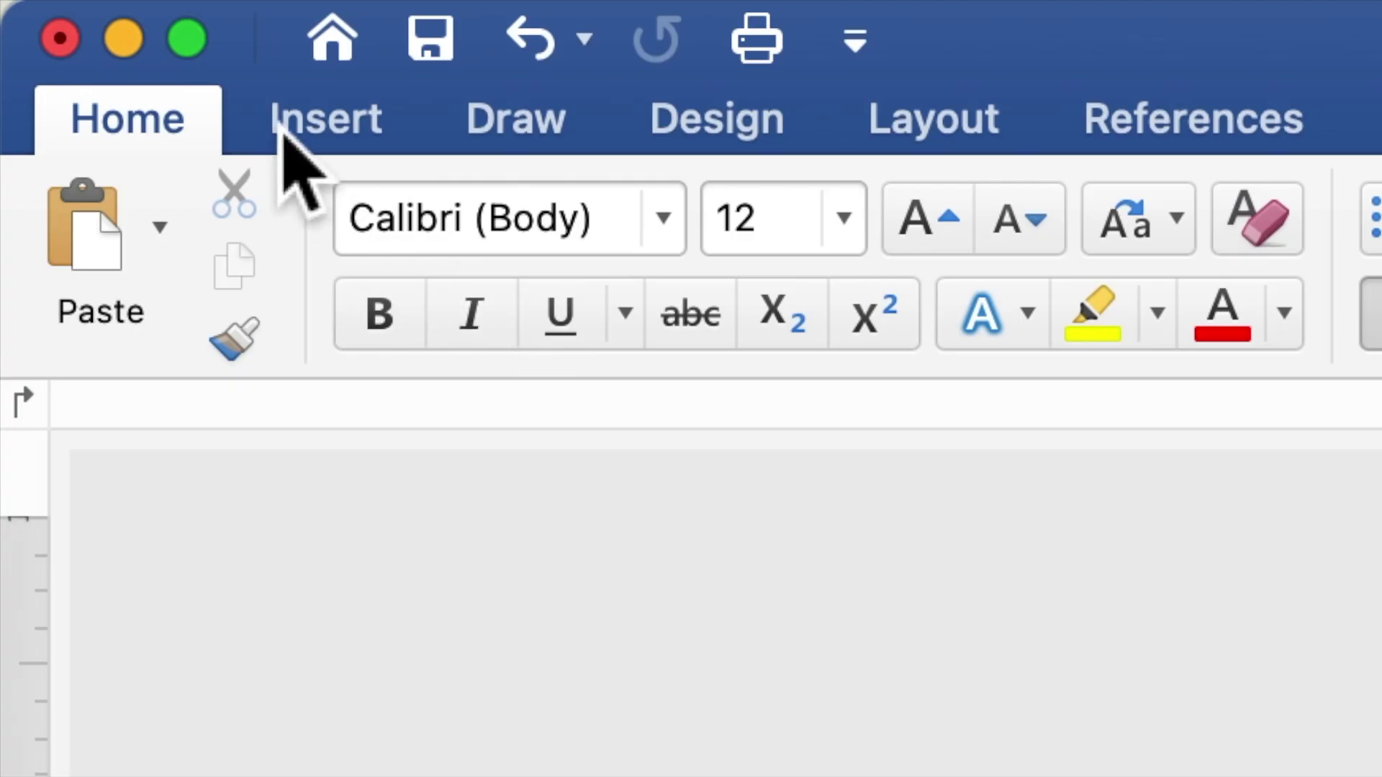
left_click(283, 132)
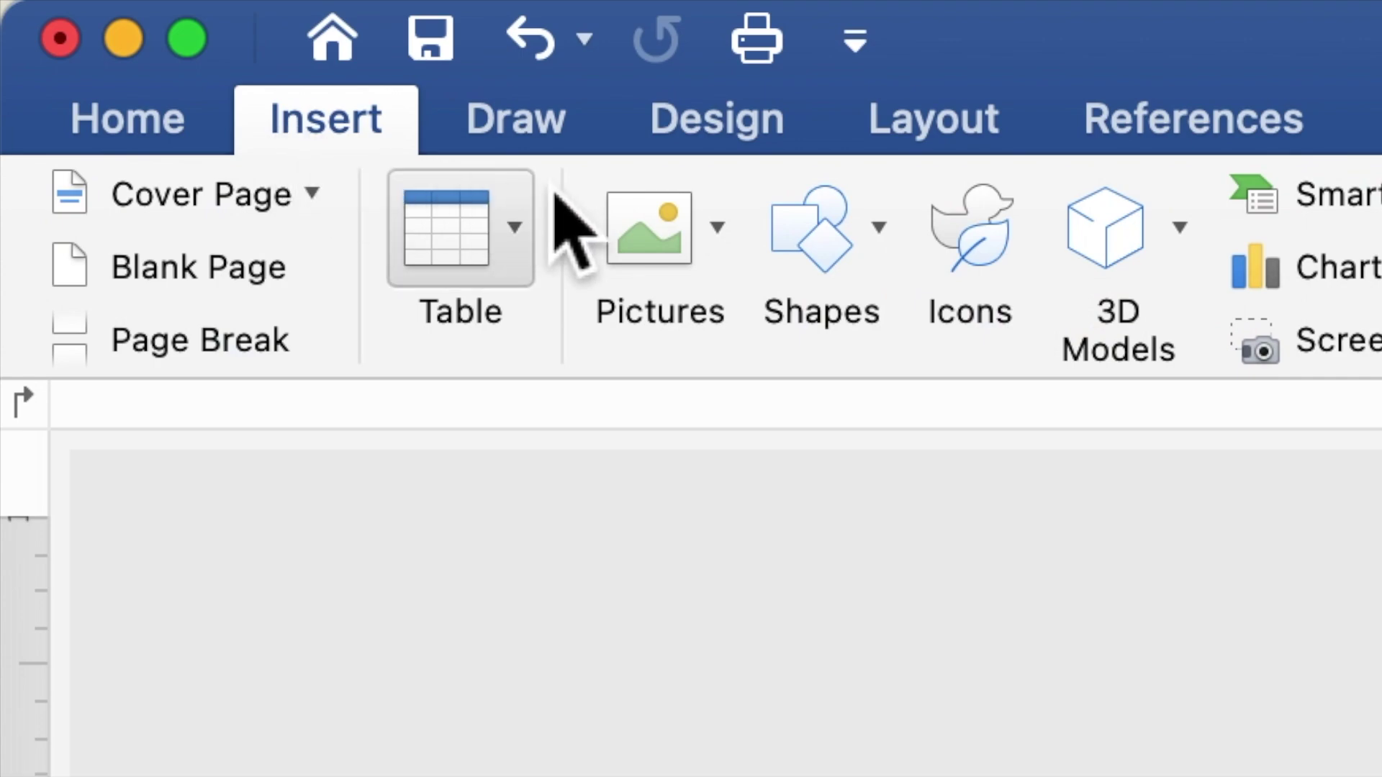
left_click(801, 243)
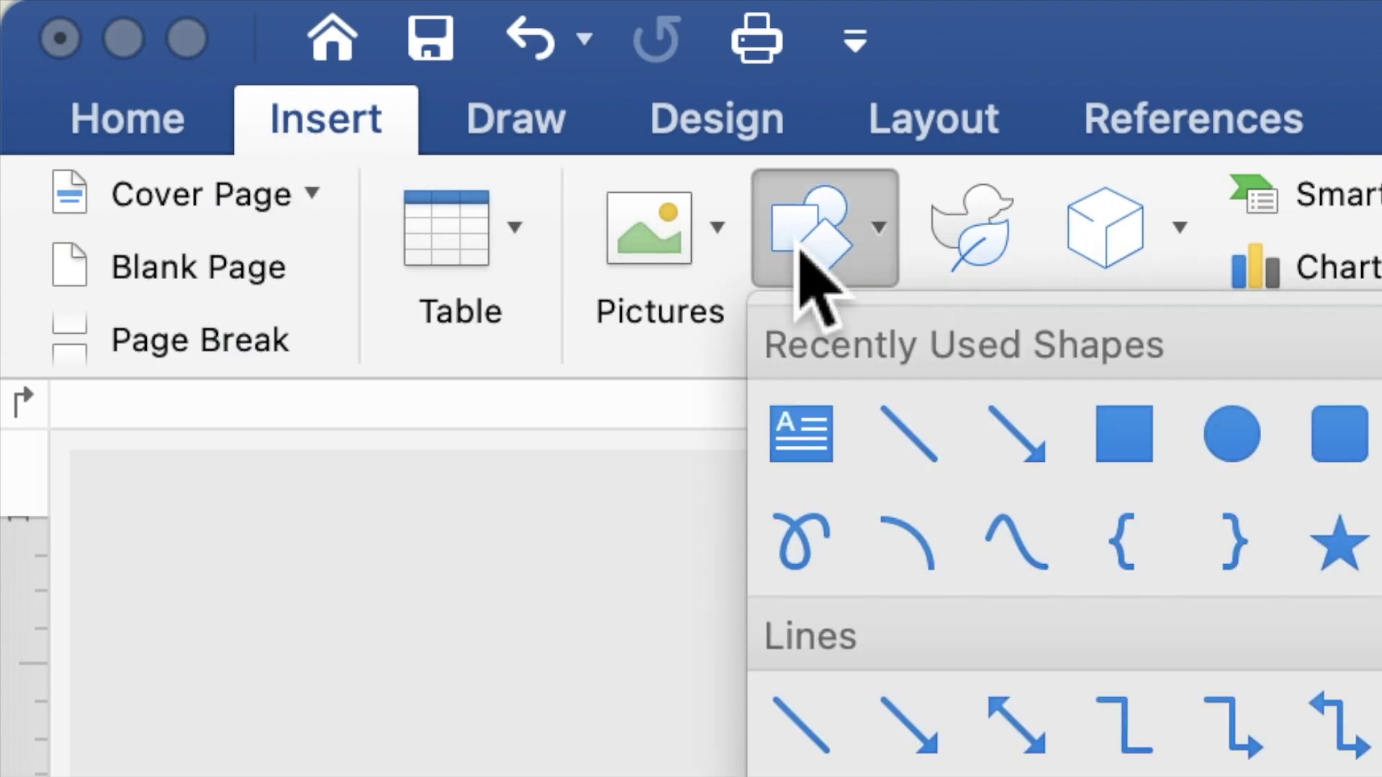
left_click(819, 463)
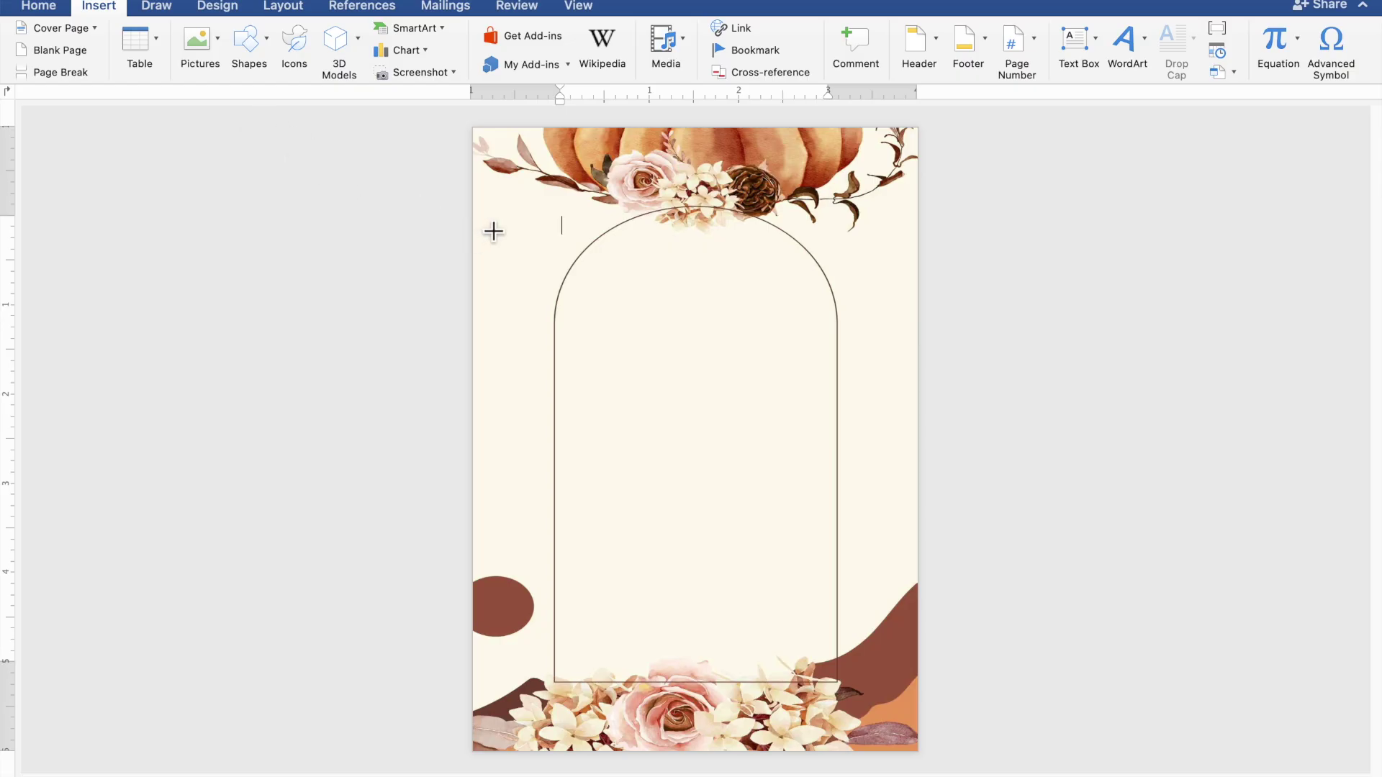
mouse_move(481, 220)
left_mouse_down()
mouse_move(745, 528)
mouse_move(894, 619)
mouse_move(916, 649)
left_mouse_up()
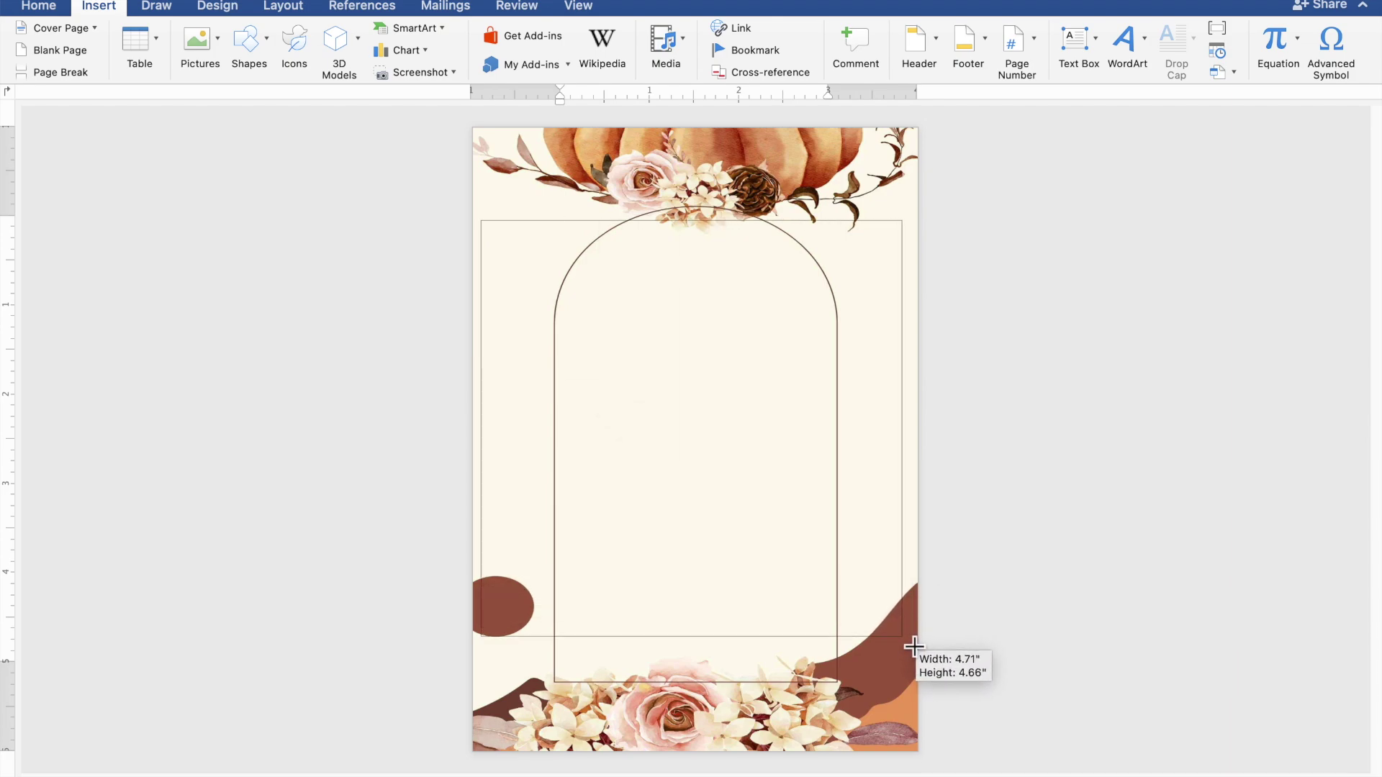
left_click_drag(916, 649, 918, 649)
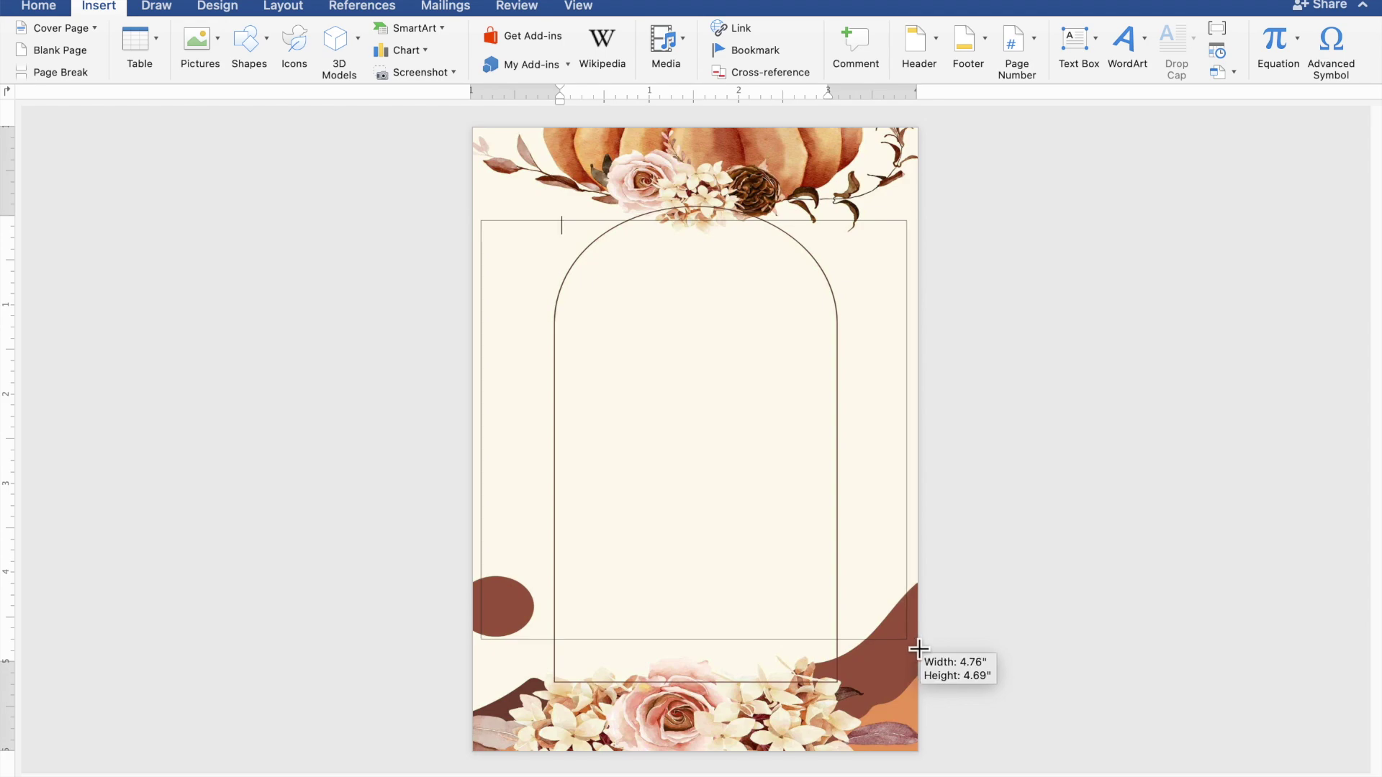
left_click_drag(918, 649, 918, 650)
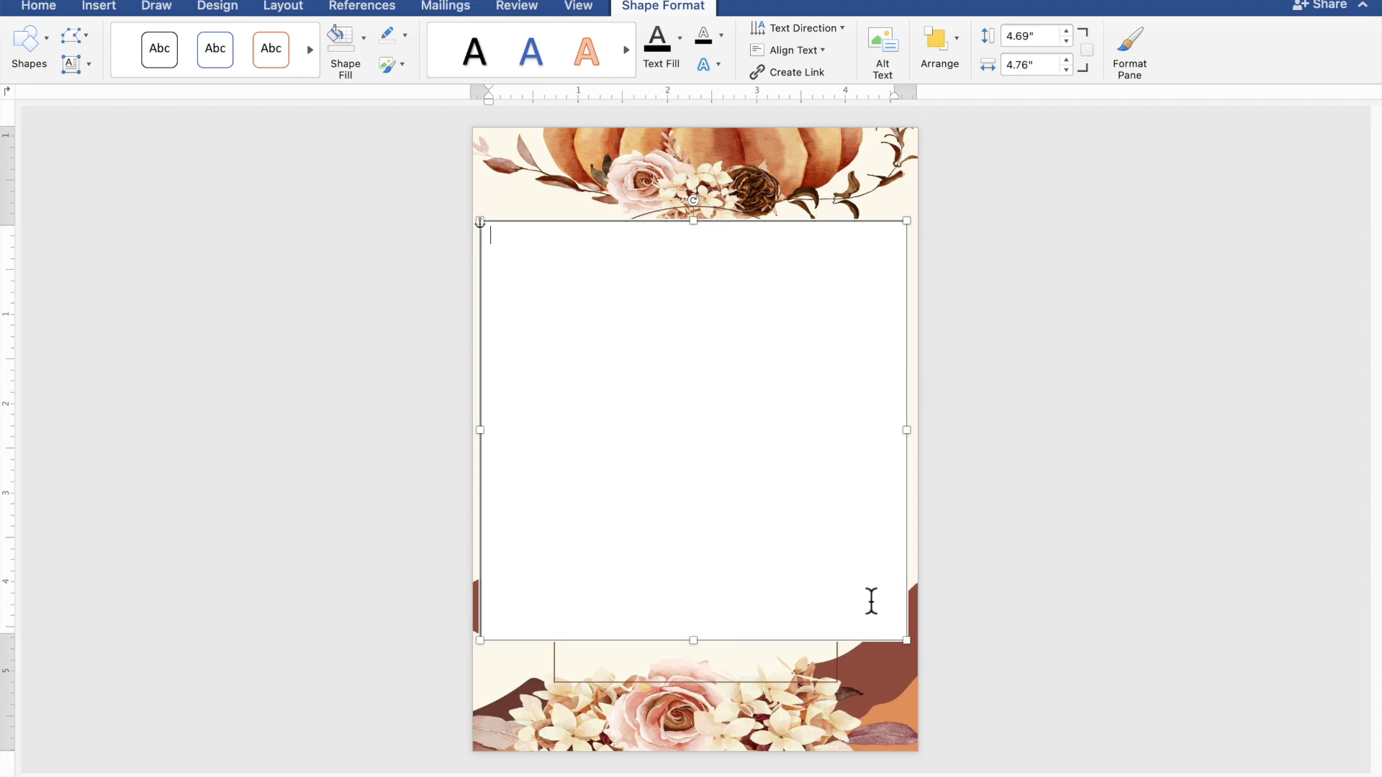
scroll(871, 601, "up", 5)
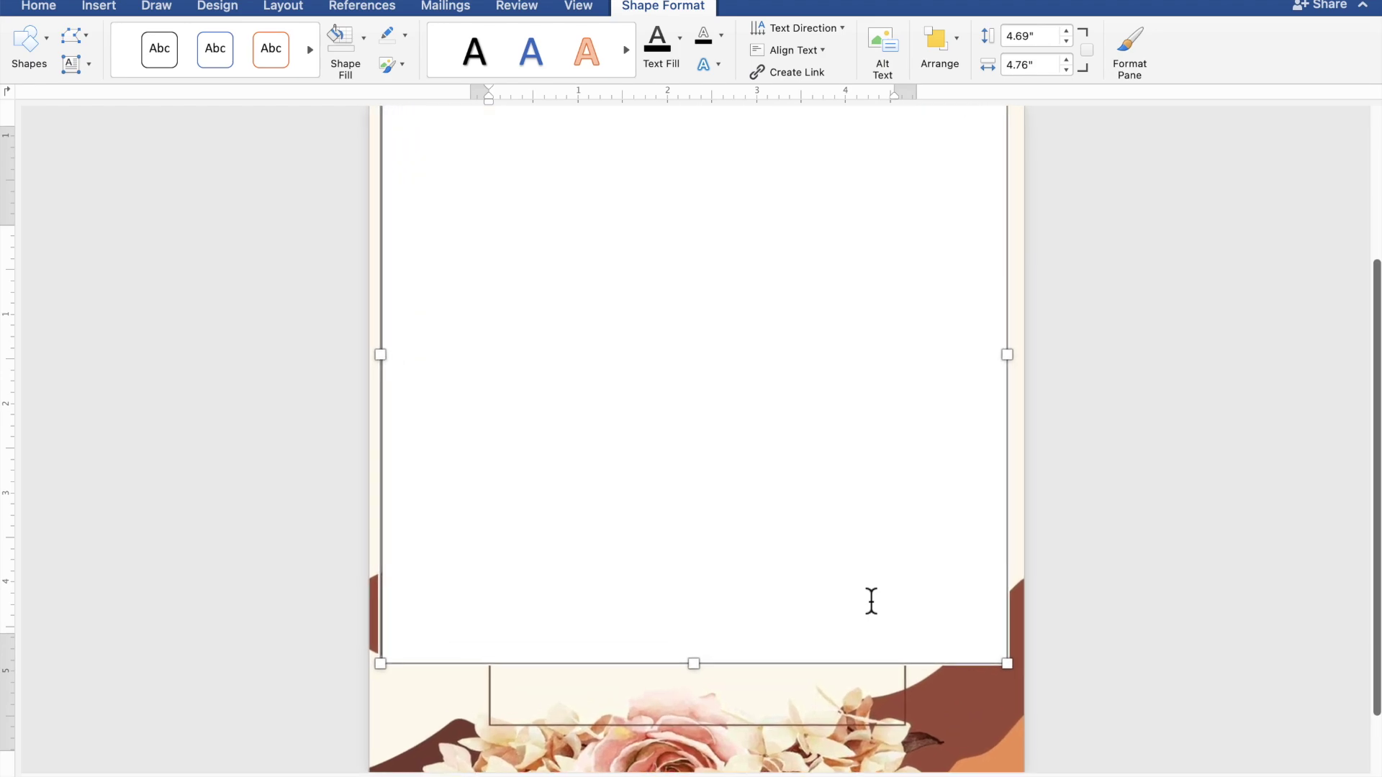
scroll(871, 601, "up", 5)
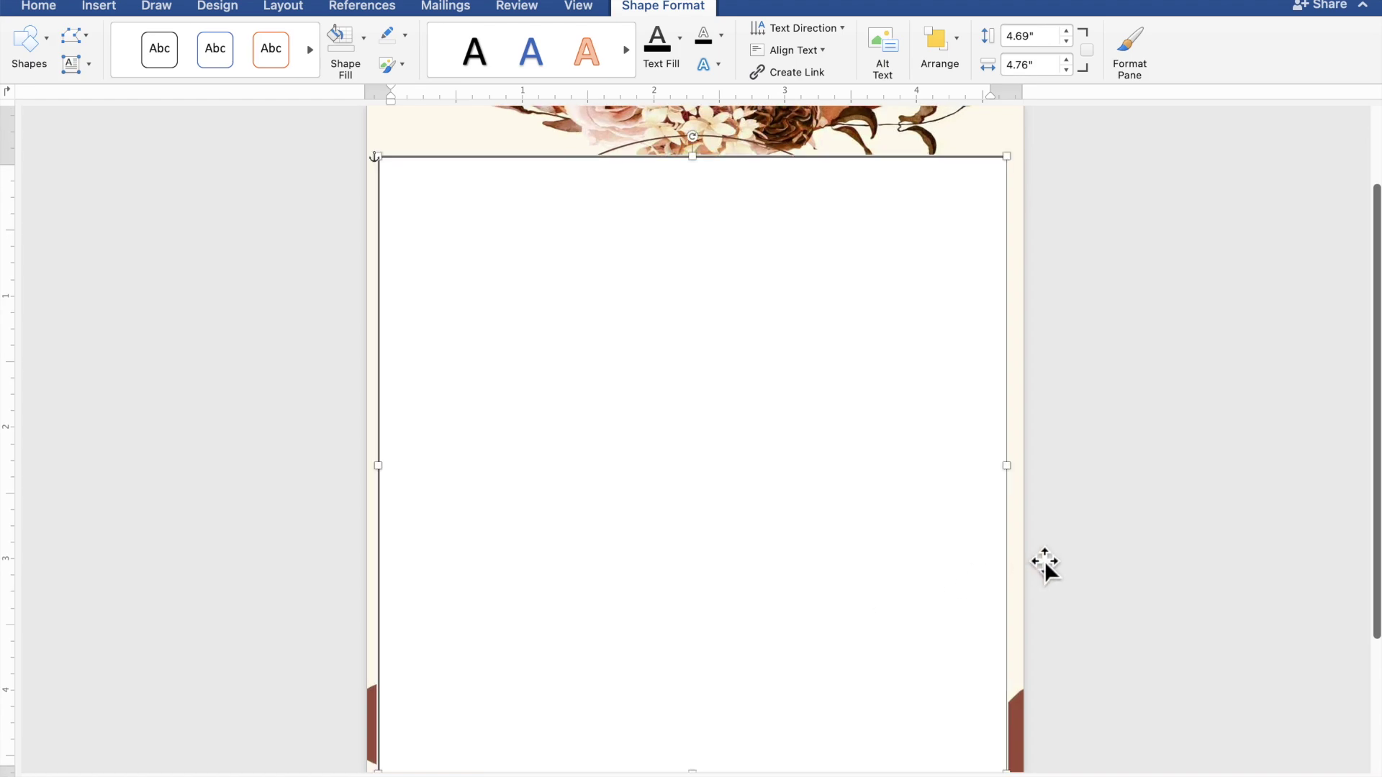
Type TOGETHER WITH THEIR FAMILIES, the groom's name, AND, and the bride's name on separate lines.
type("TO")
type("GET")
type("HER ")
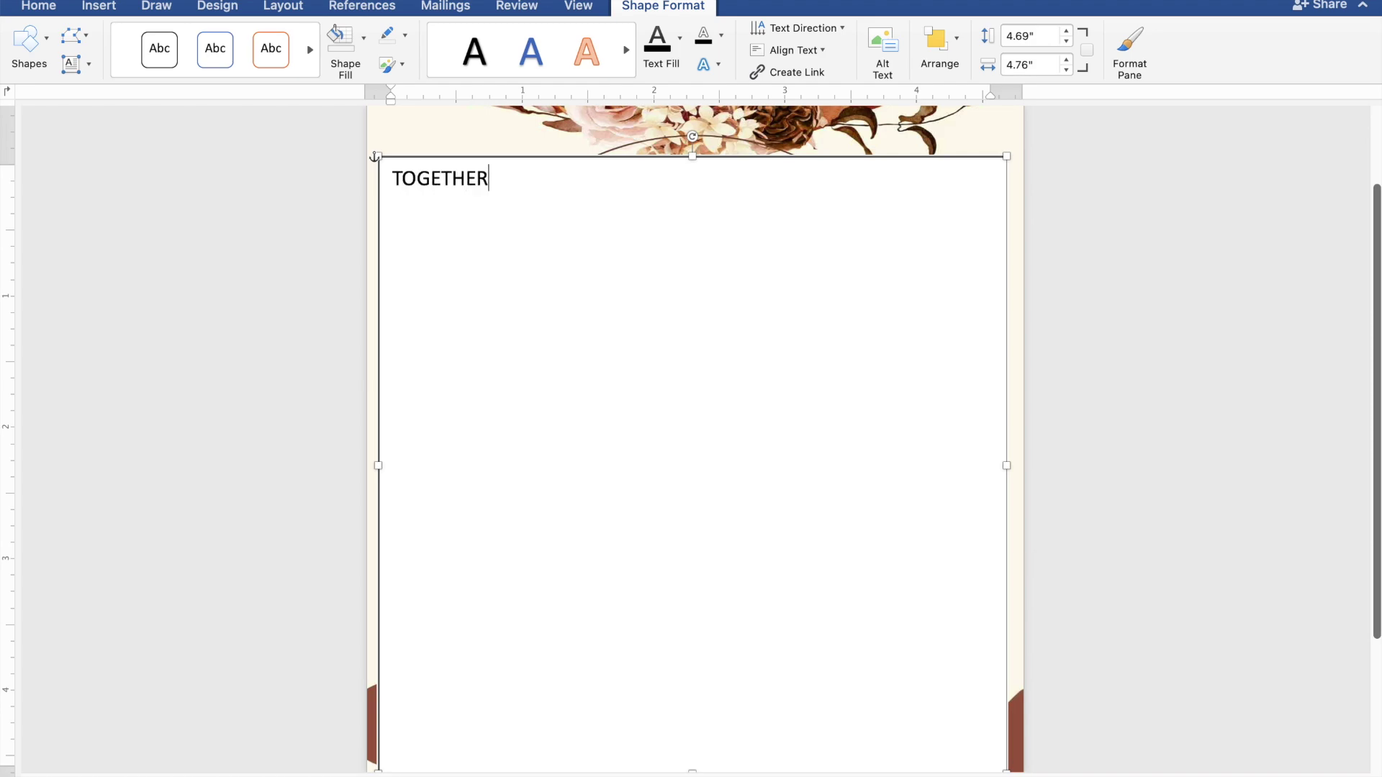
type("WI")
type("TH THE")
type("IR ")
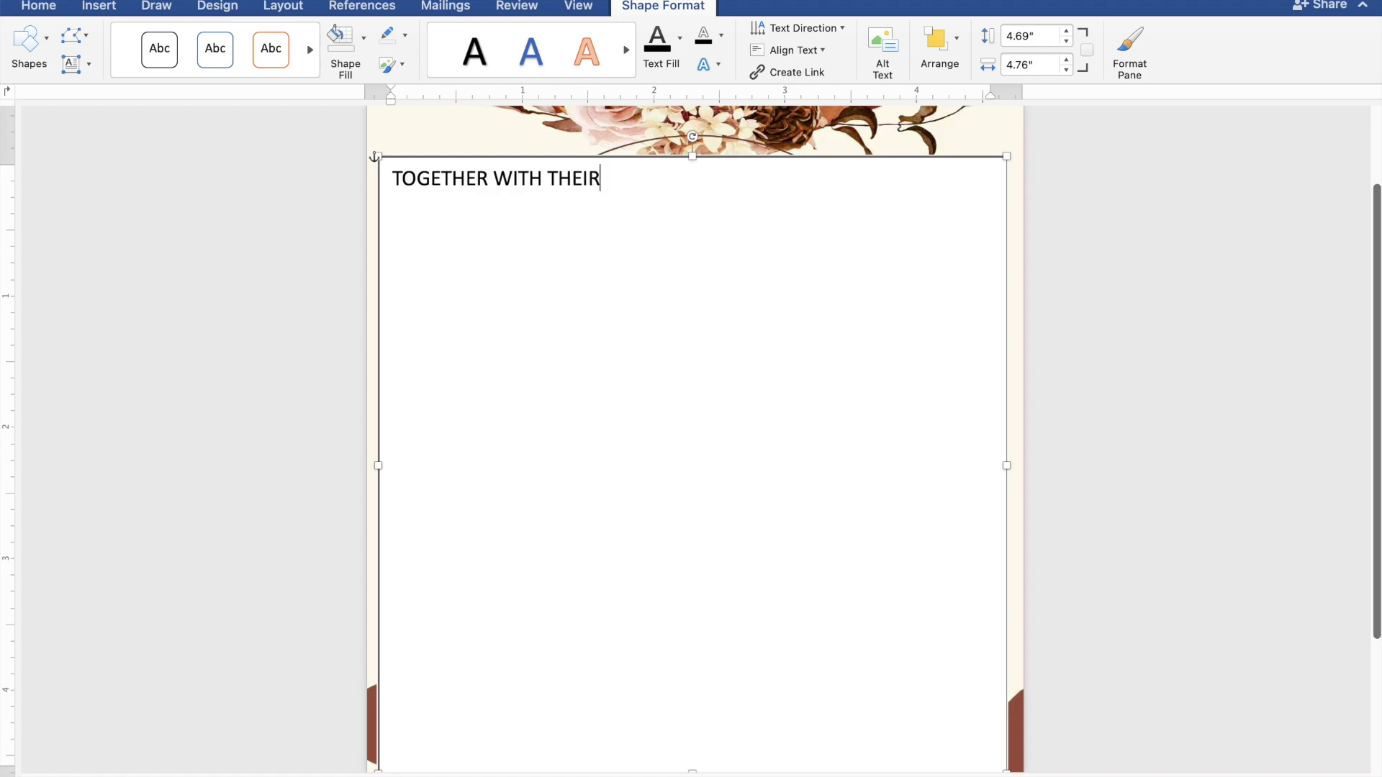
type("FAMILI")
type("ES")
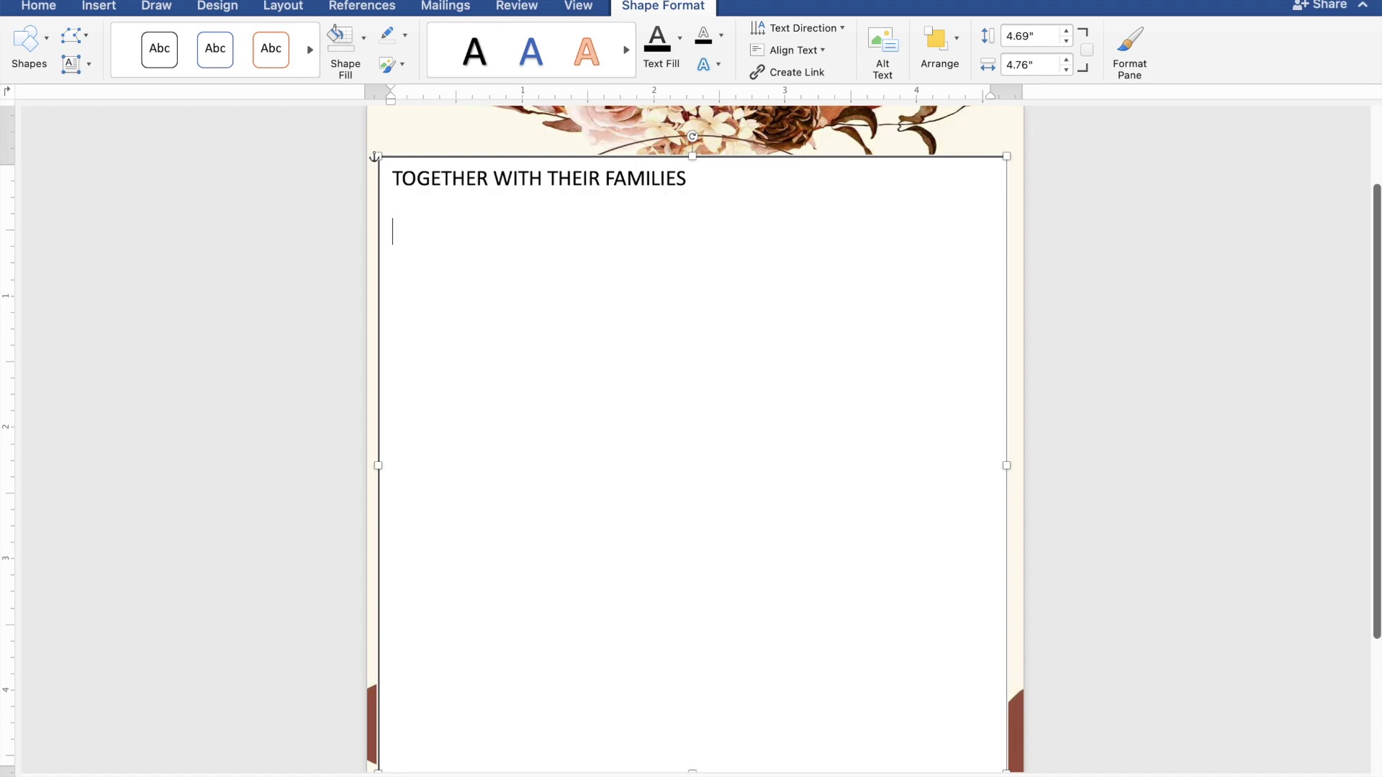
key("Return")
key("Return")
type("Ke")
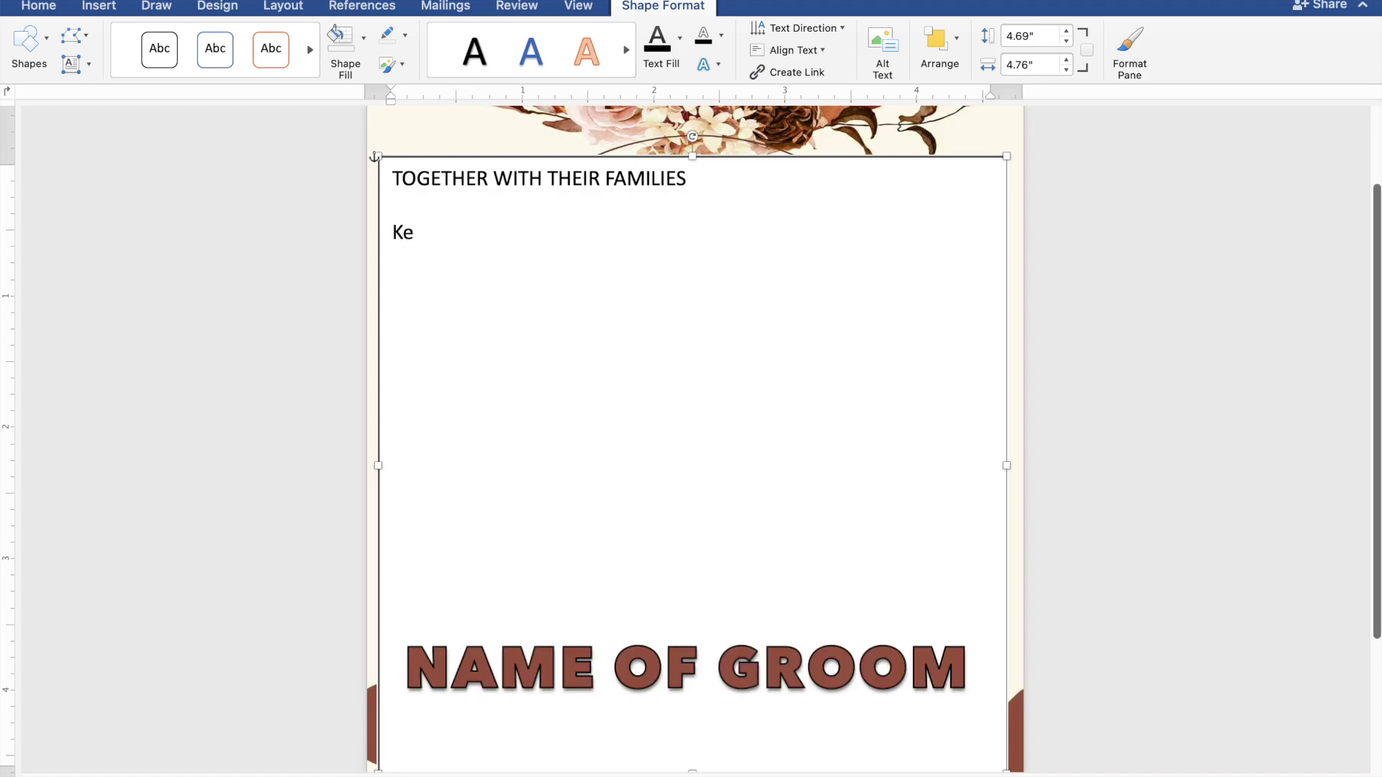
type("n A")
type("qui")
type("no")
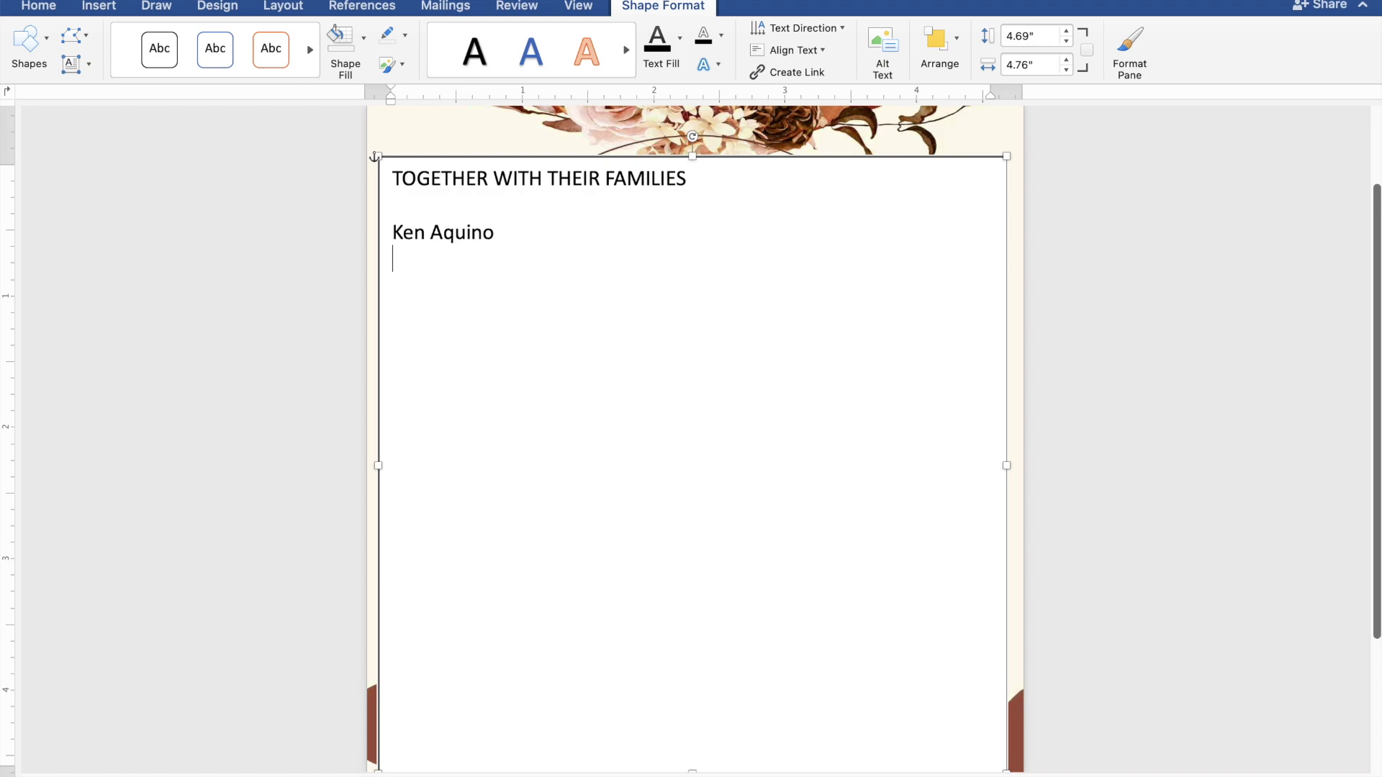
type(" AND")
key("Return")
type("Cassy So")
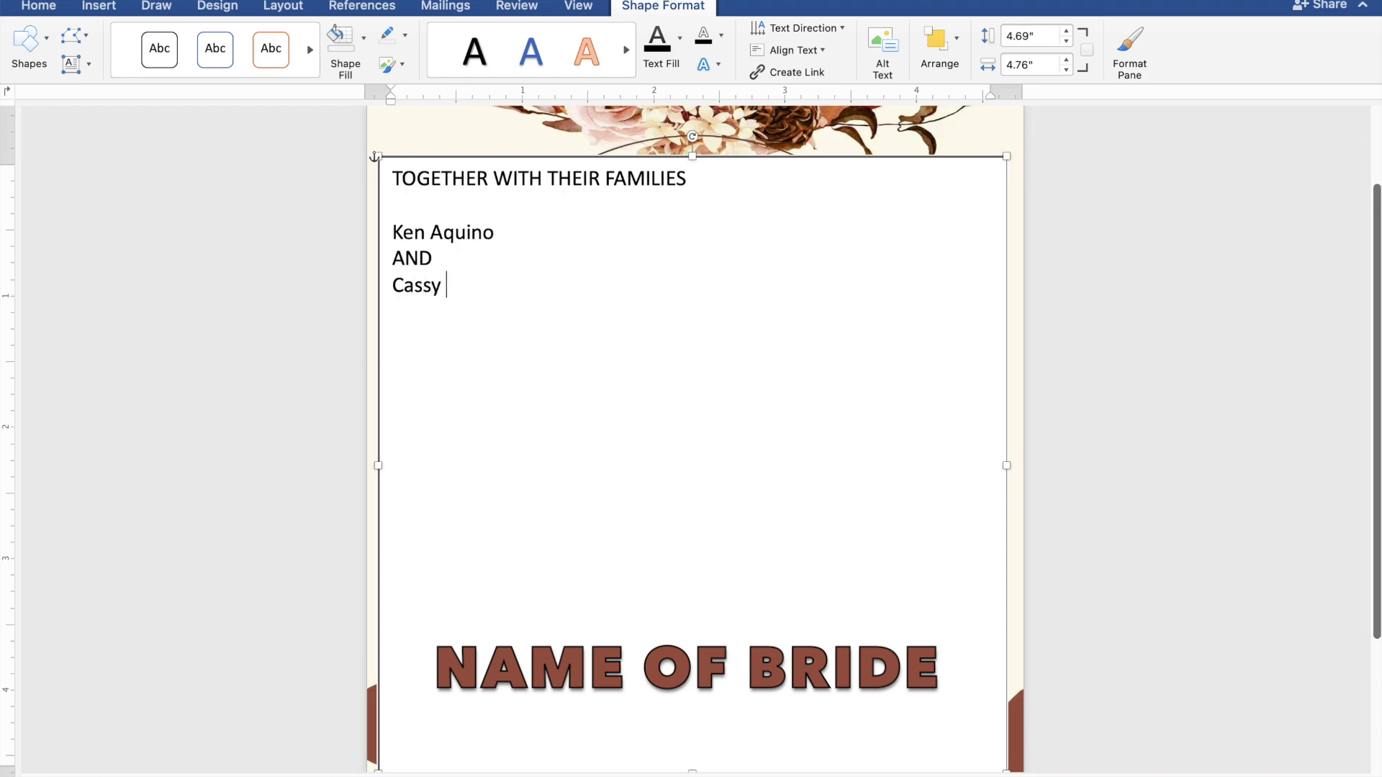
type("ria")
type("n")
type("o")
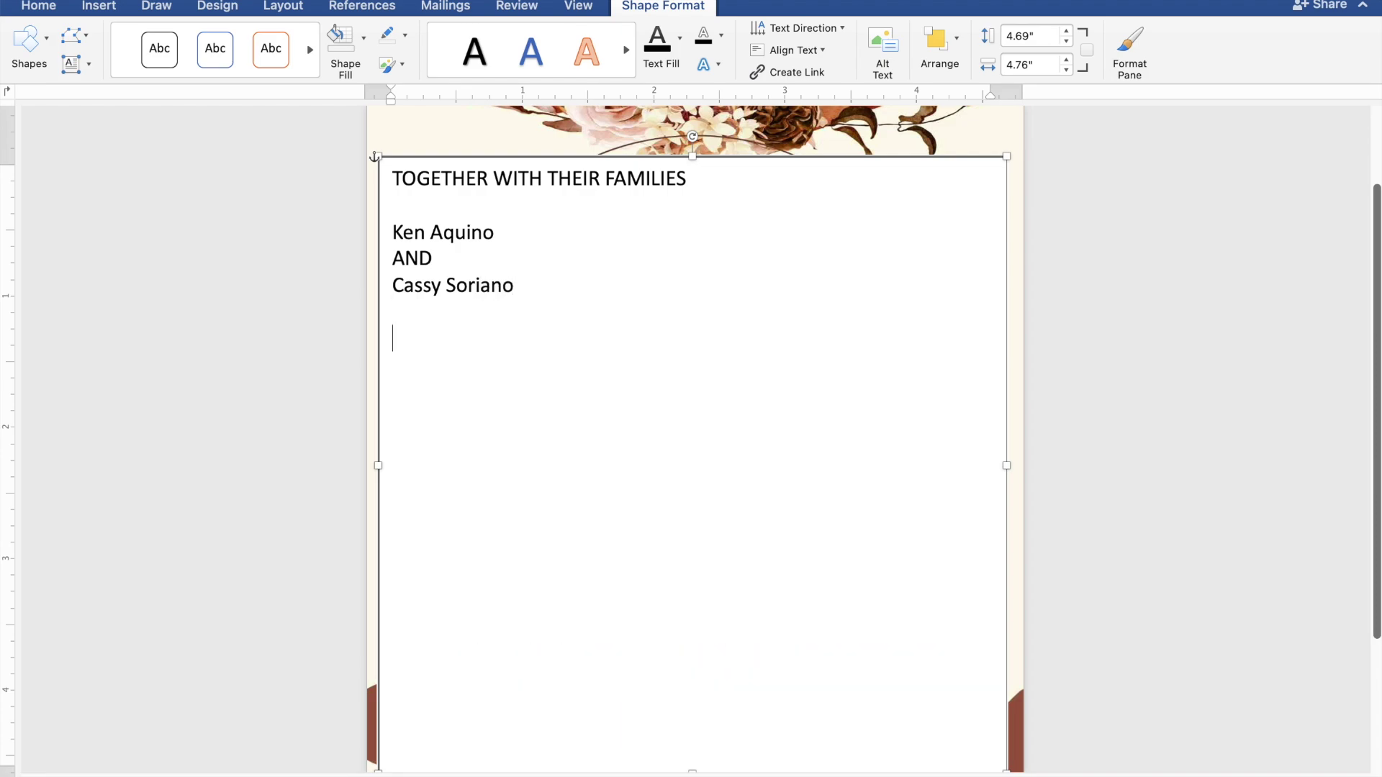
type("  REQUEST T")
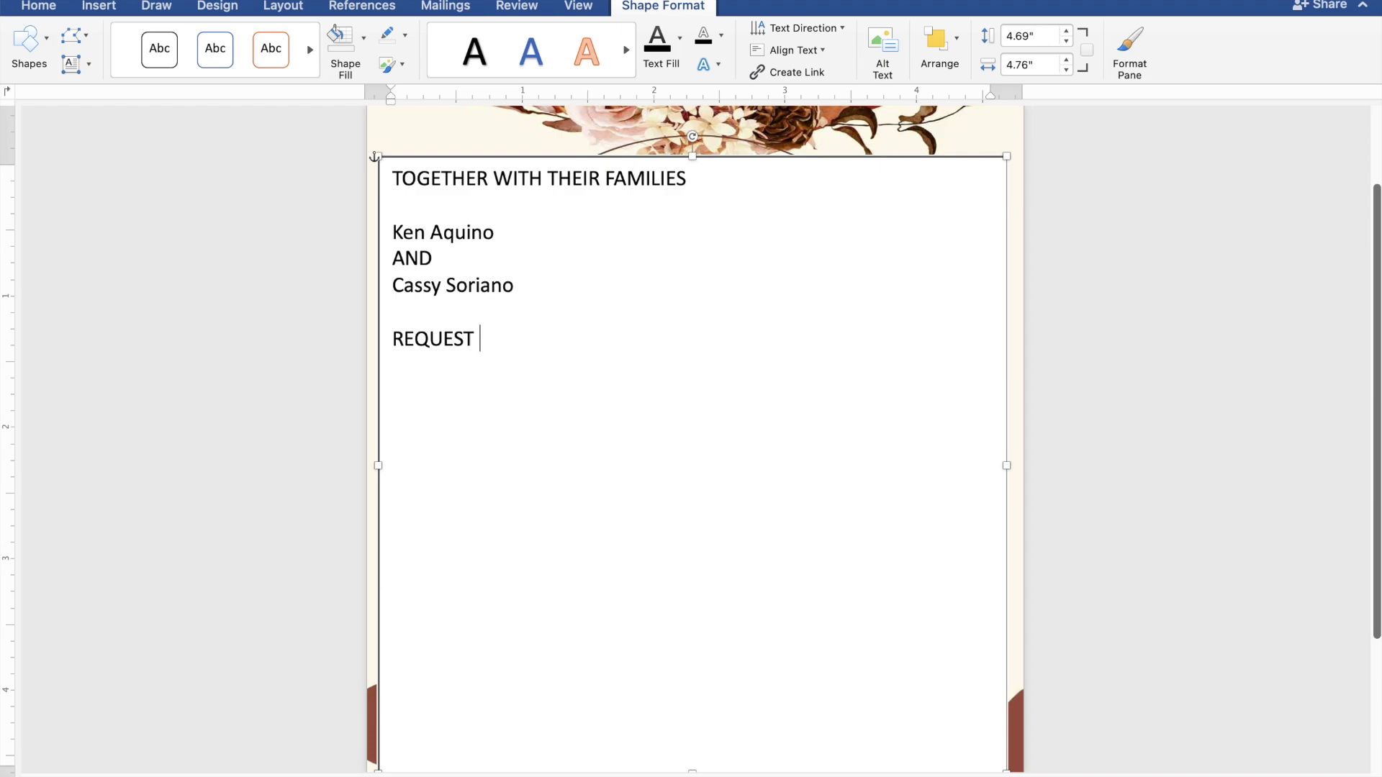
type("HE ")
type("PLEA")
Type the REQUEST THE PLEASURE and JOYFULLY UNITE lines, SUNDAY, NOVEMBER 24, 2024, and 10:00 IN THE MORNING.
type("SURE")
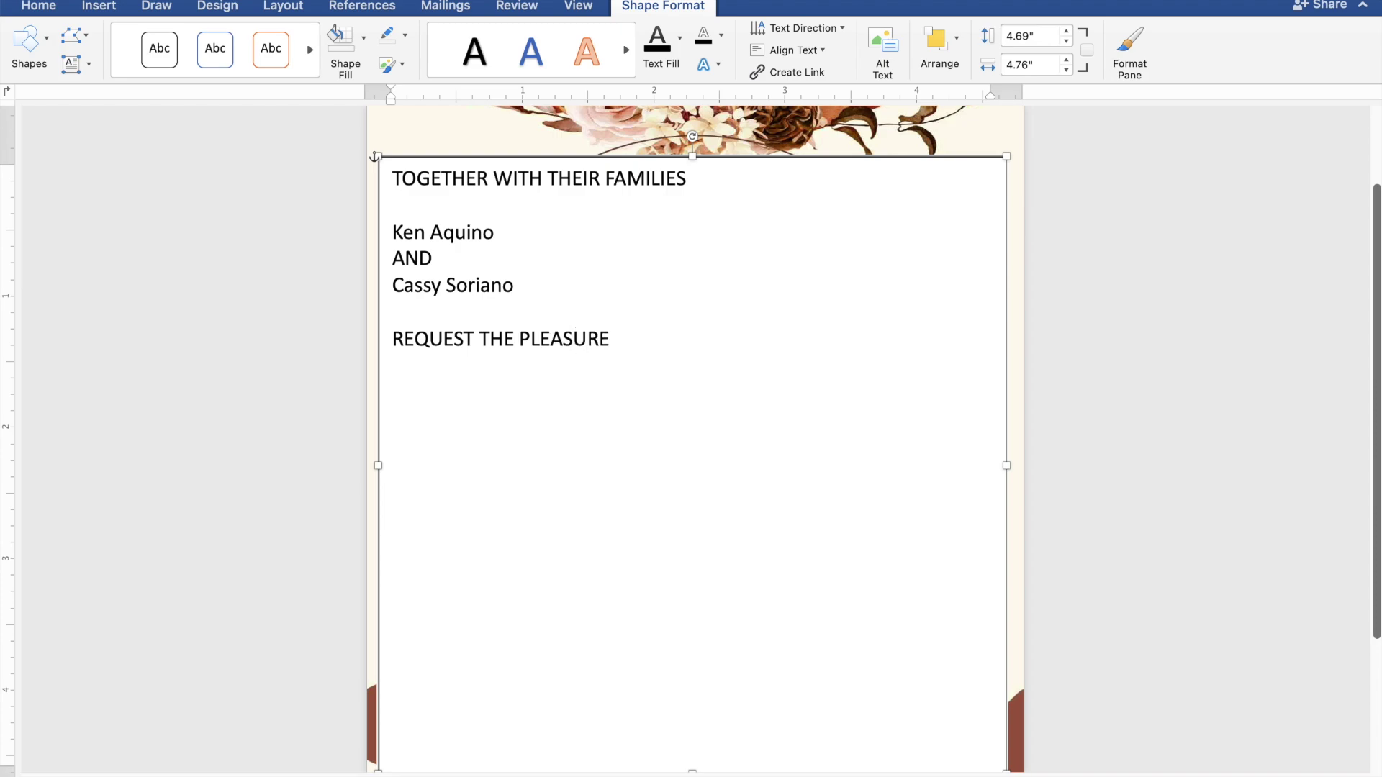
type(" OF ")
type("YOUR PRESENCE ")
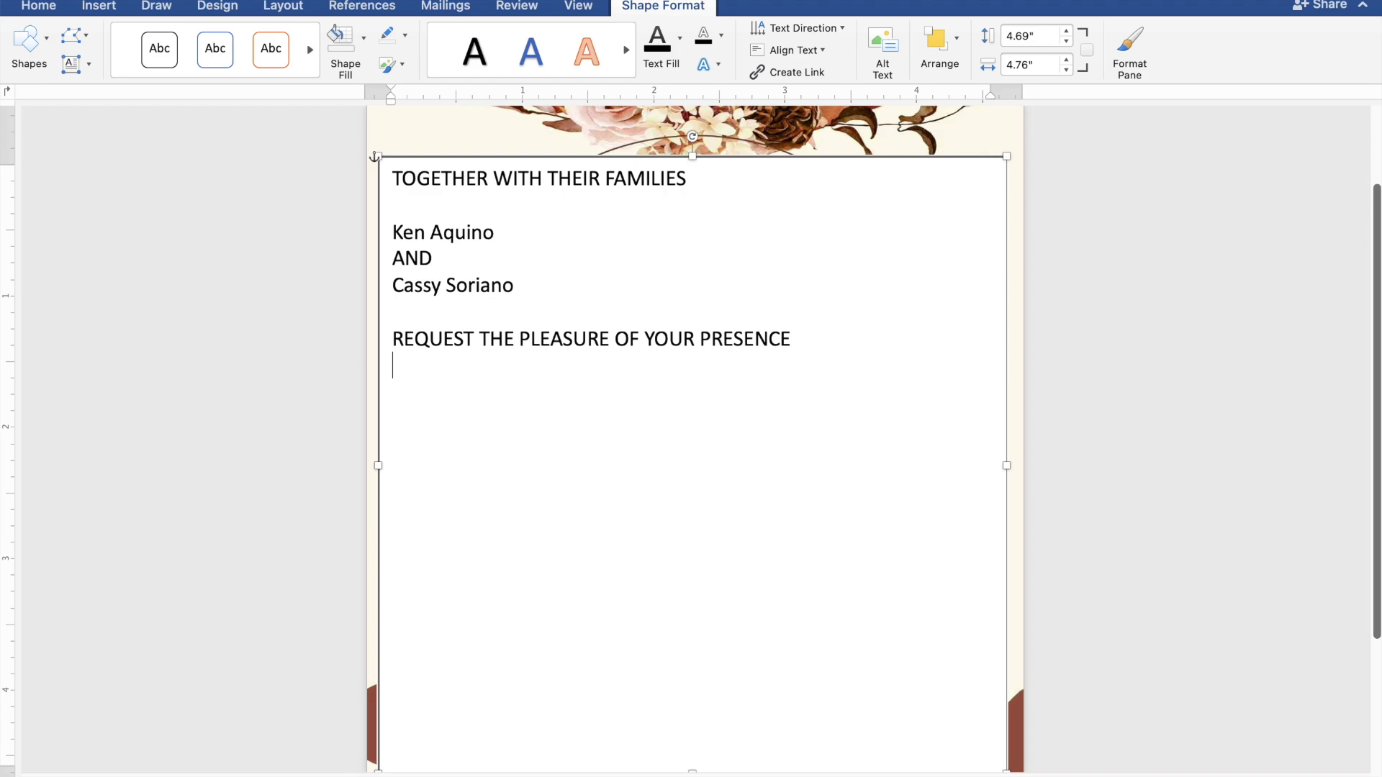
type("AS ")
type("THEY ")
type("JOYFULLY")
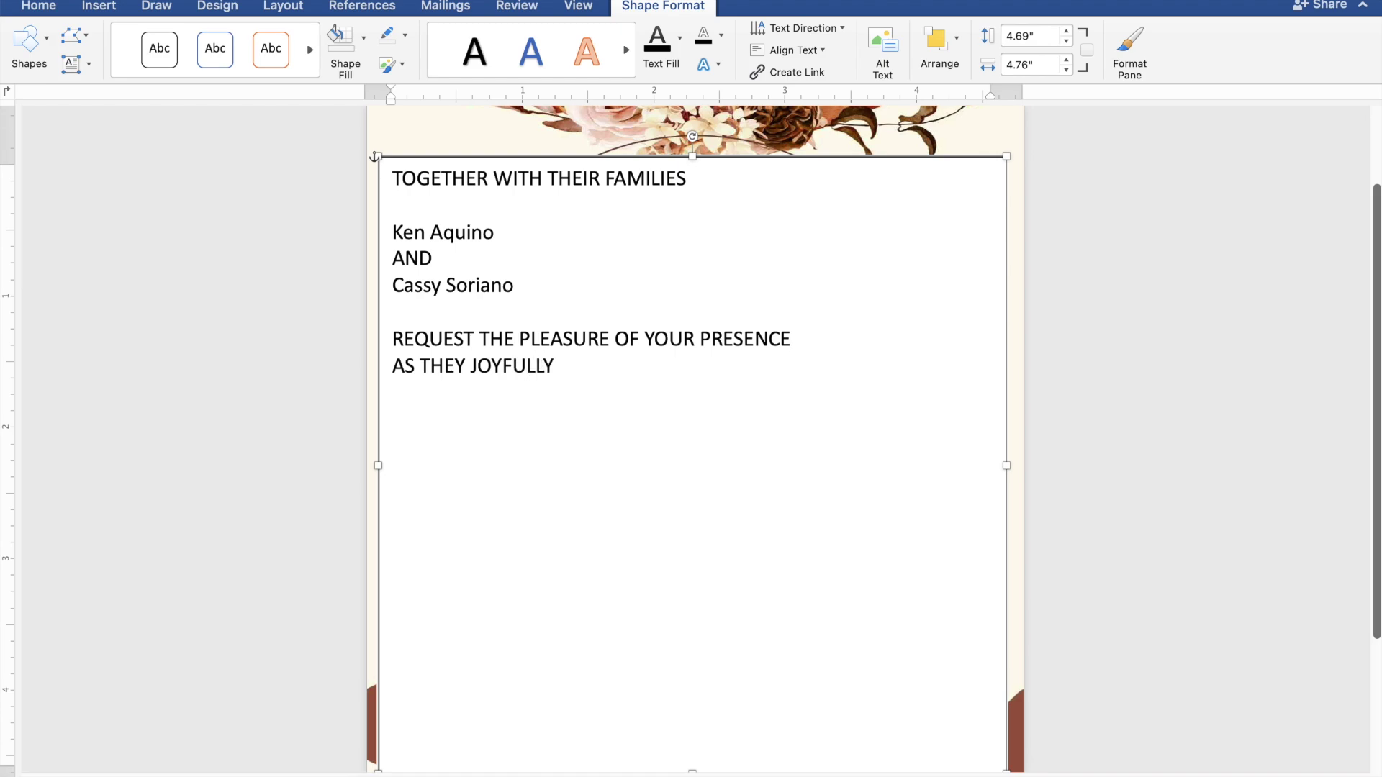
type(" UN")
type("ITE ")
type("IN ")
type("MARRIAGE")
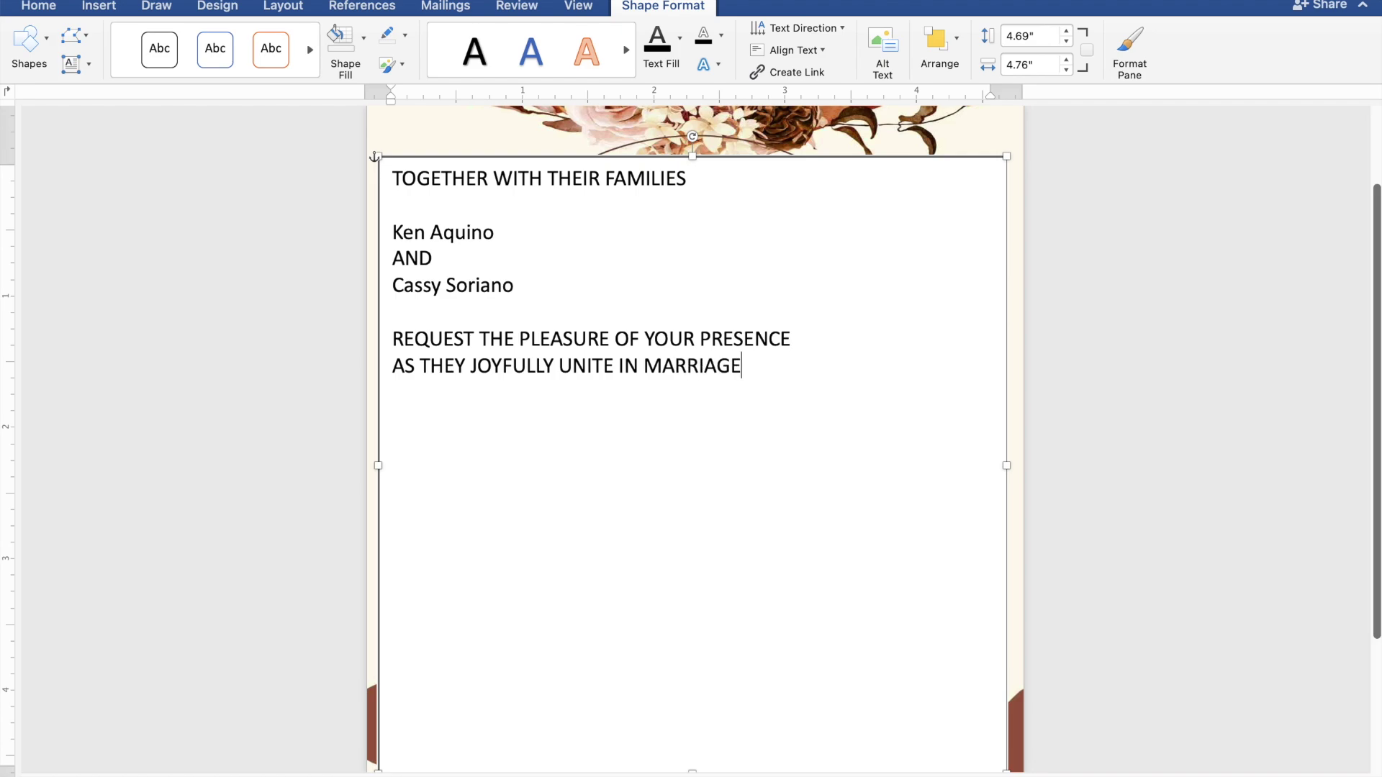
key("Return")
type("SUND")
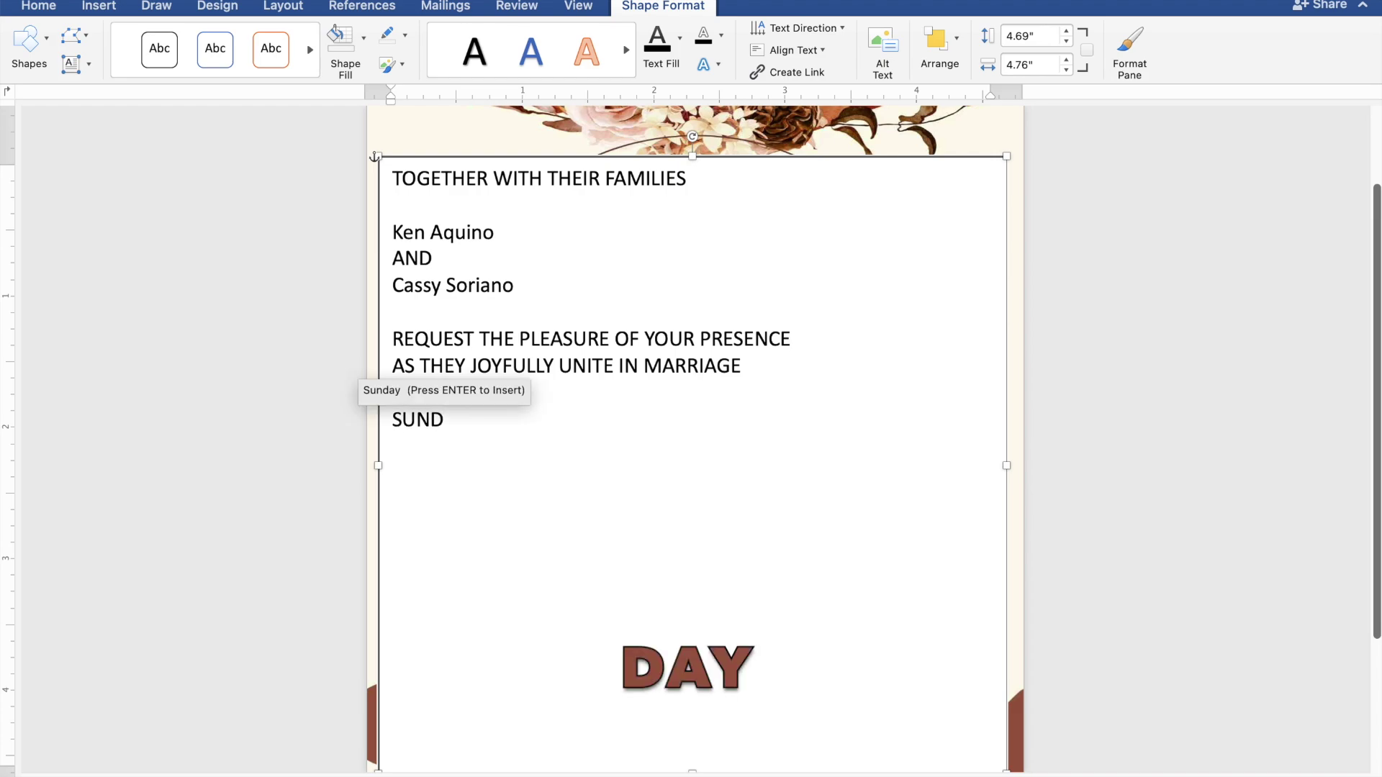
type("AY")
key("Return")
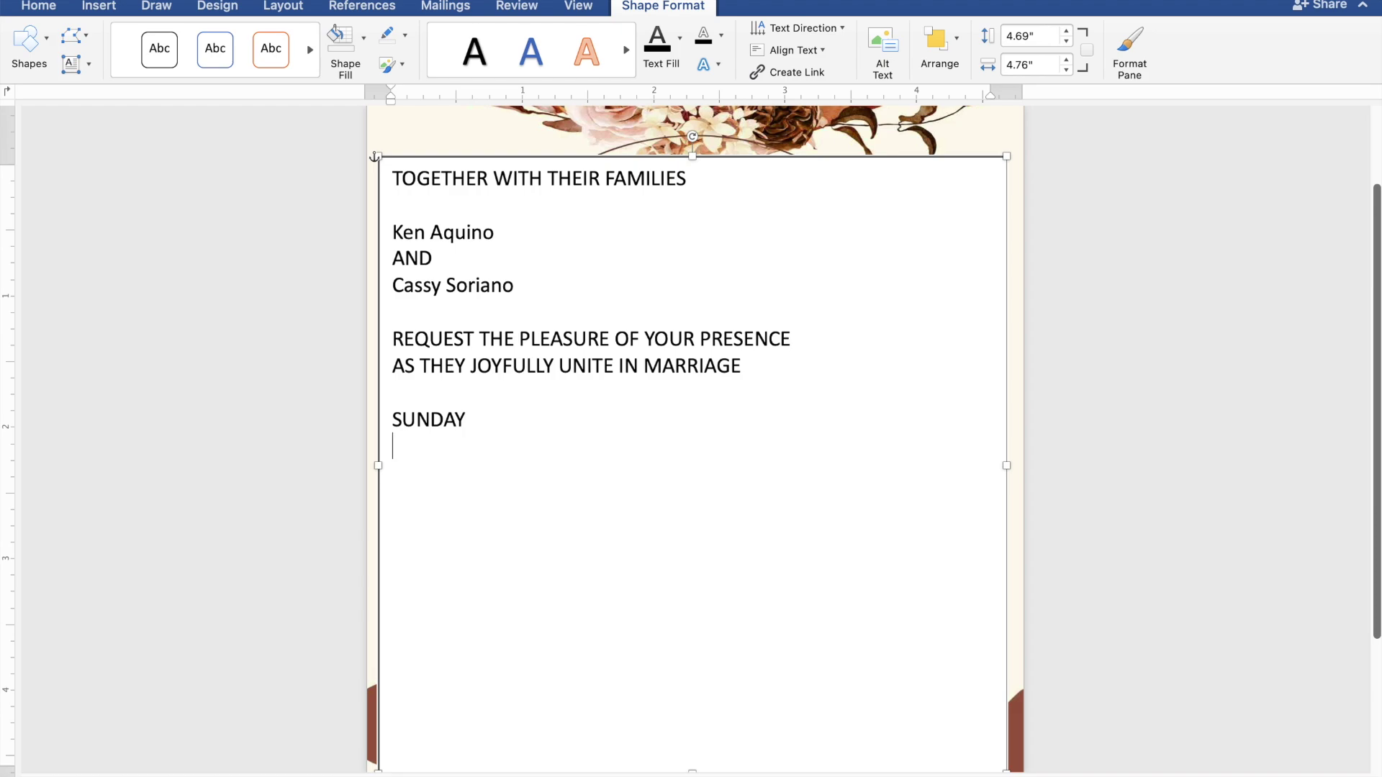
type("NOVEMBER ")
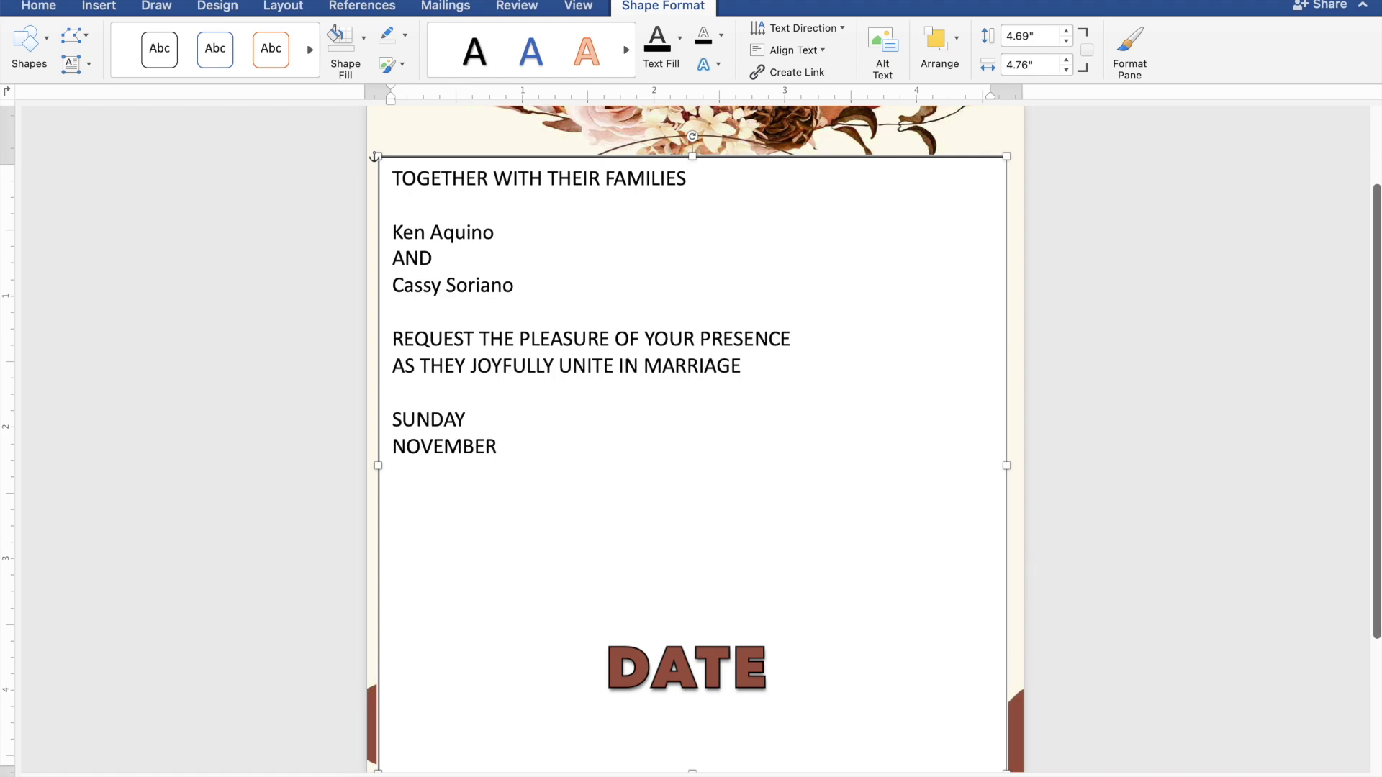
type("24, 2024 ")
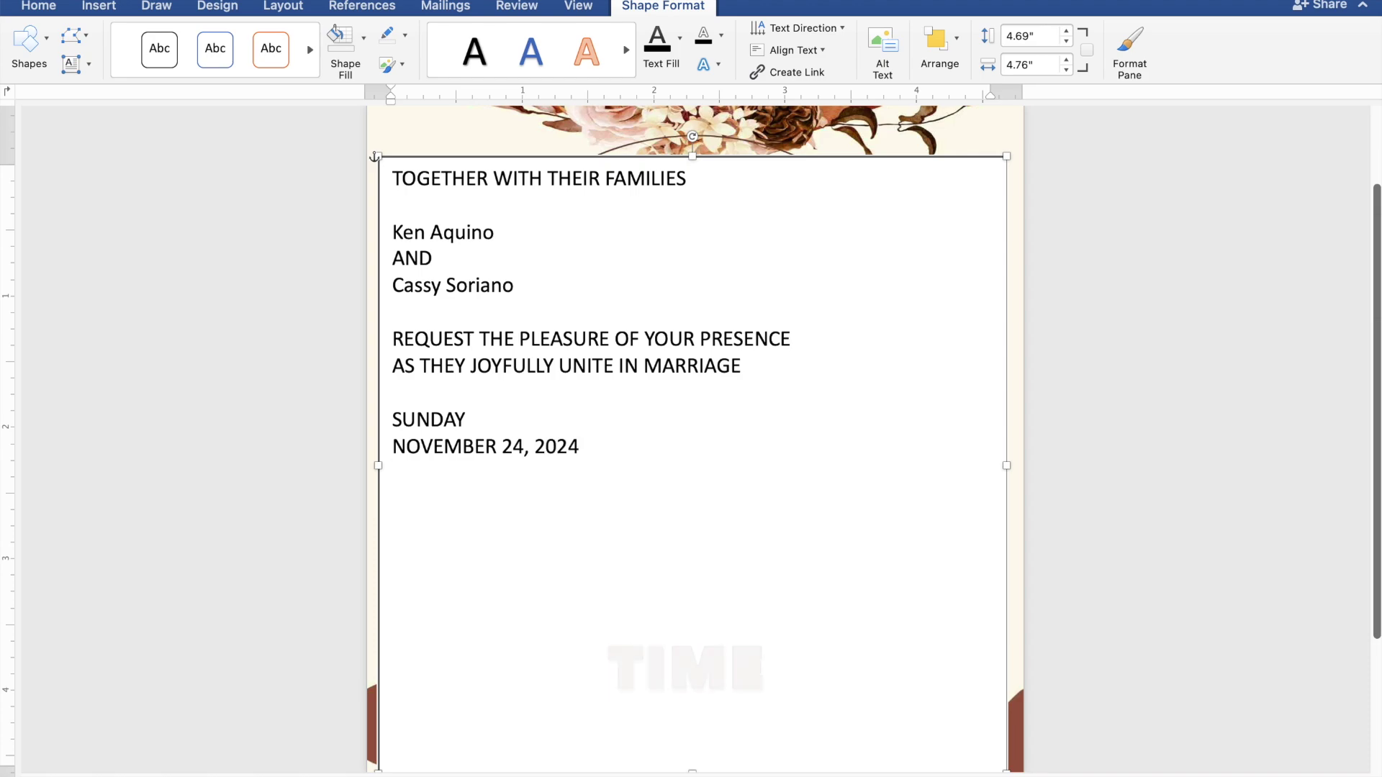
type("10:00 IN ")
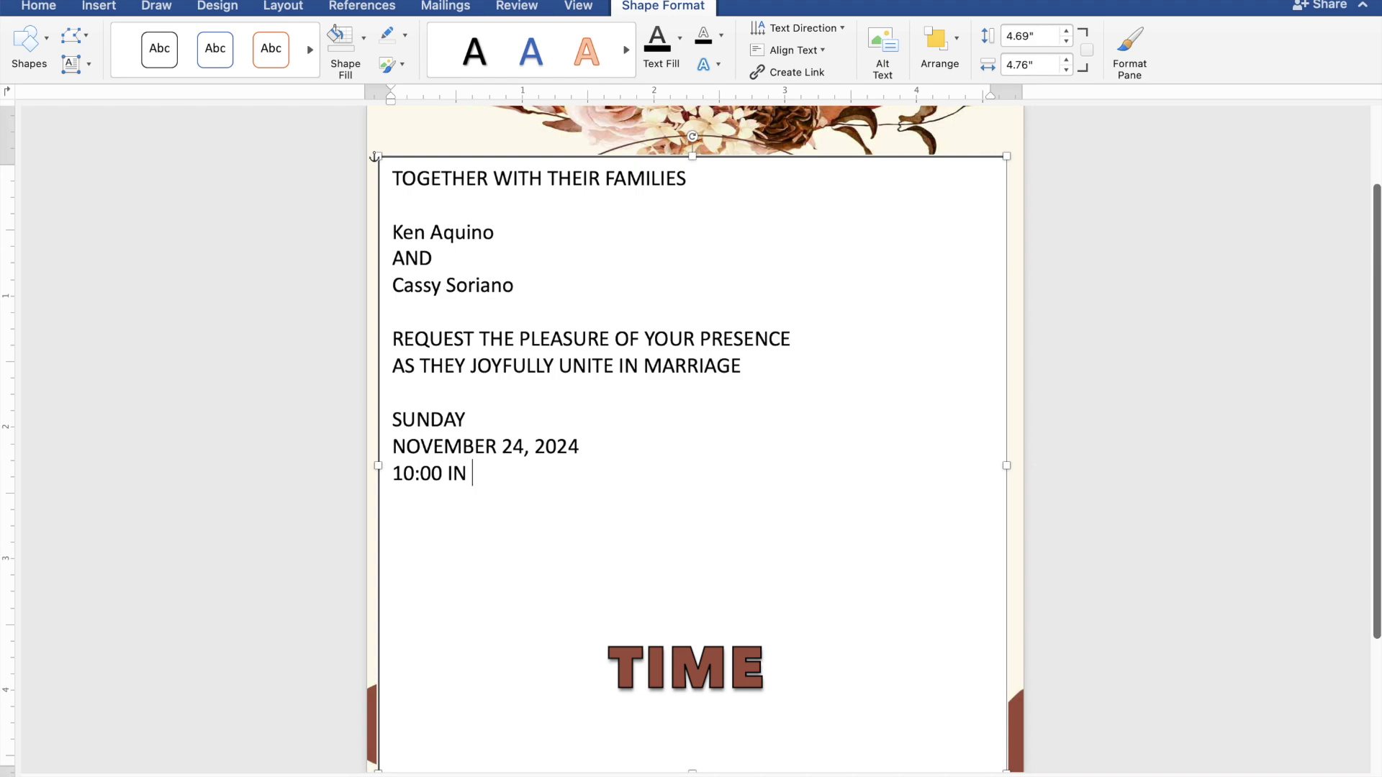
type("TH")
type("E MORNING")
Add ST. THOMAS AQUINAS PARISH, MANGALDAN, PANGASINAN and 'Reception to follow', then select all the text.
key("Return")
type("ST. THOMAS ")
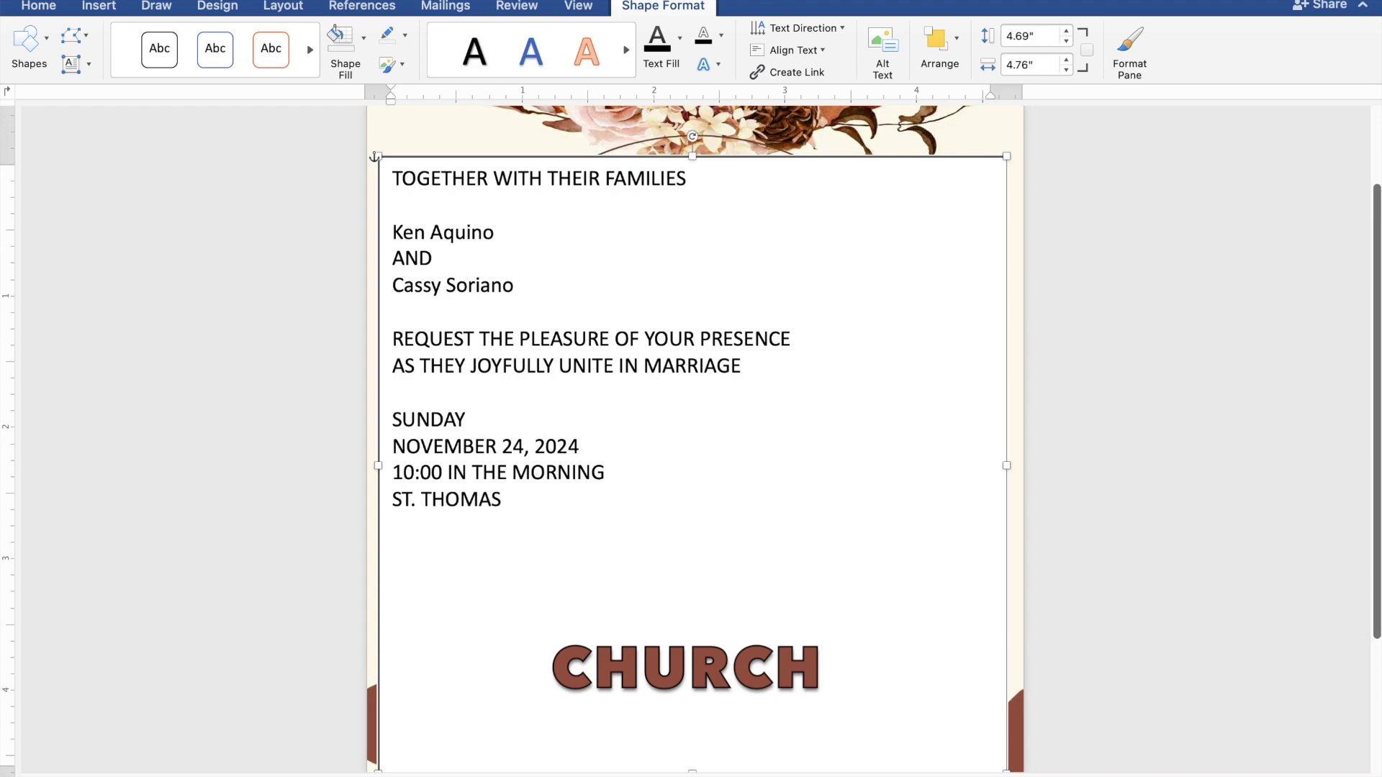
type("AQUINAS PARISH ")
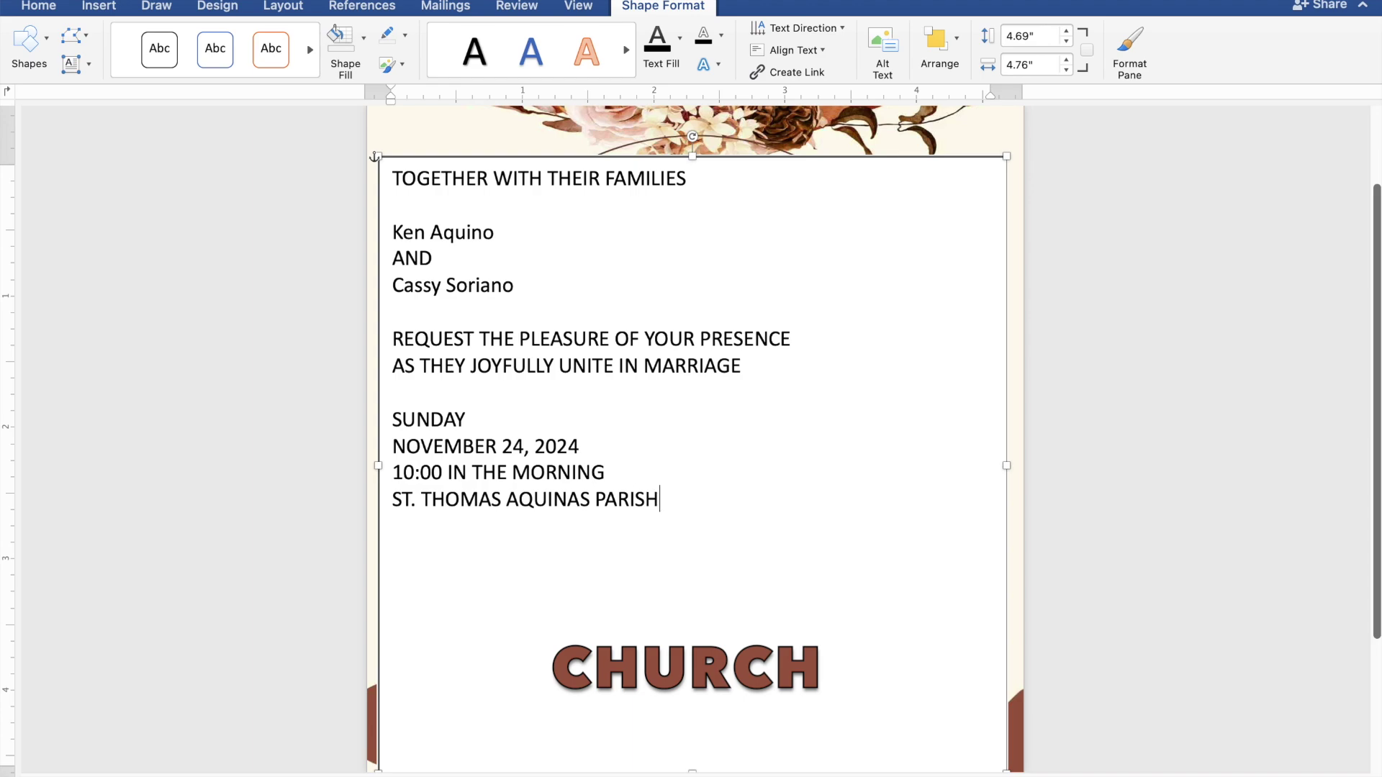
type("MANGALDAN,")
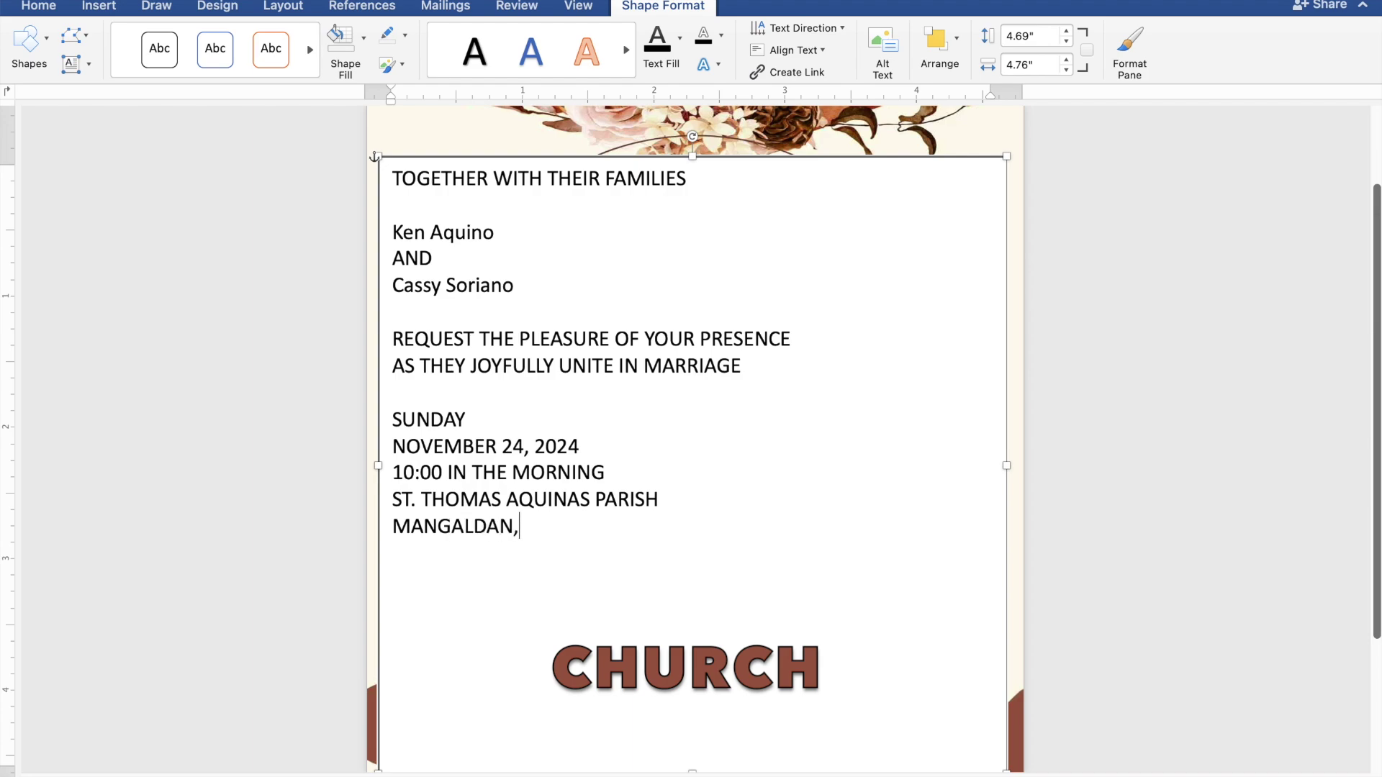
type(" PAN")
type("GAS")
type("INAN")
key("Return")
key("Return")
type("Rece")
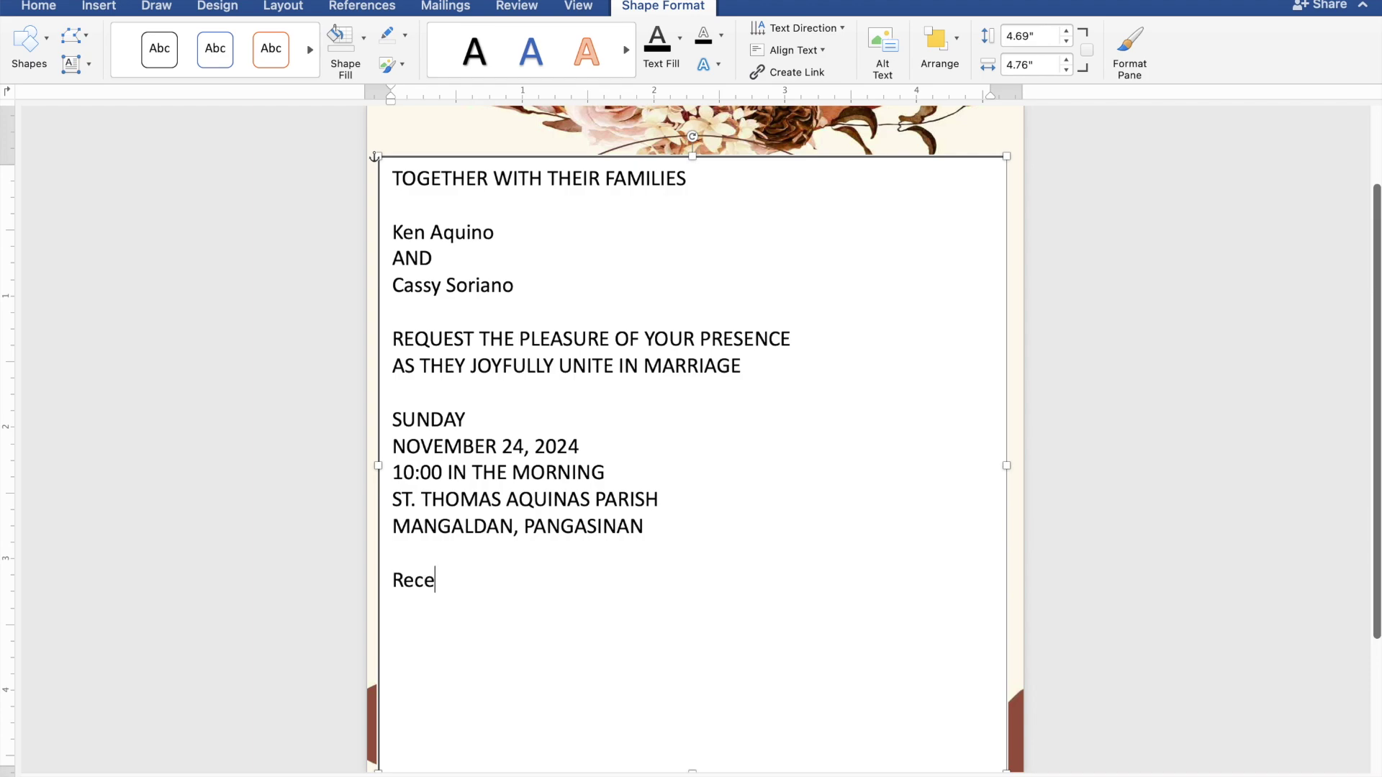
type("ption to follow")
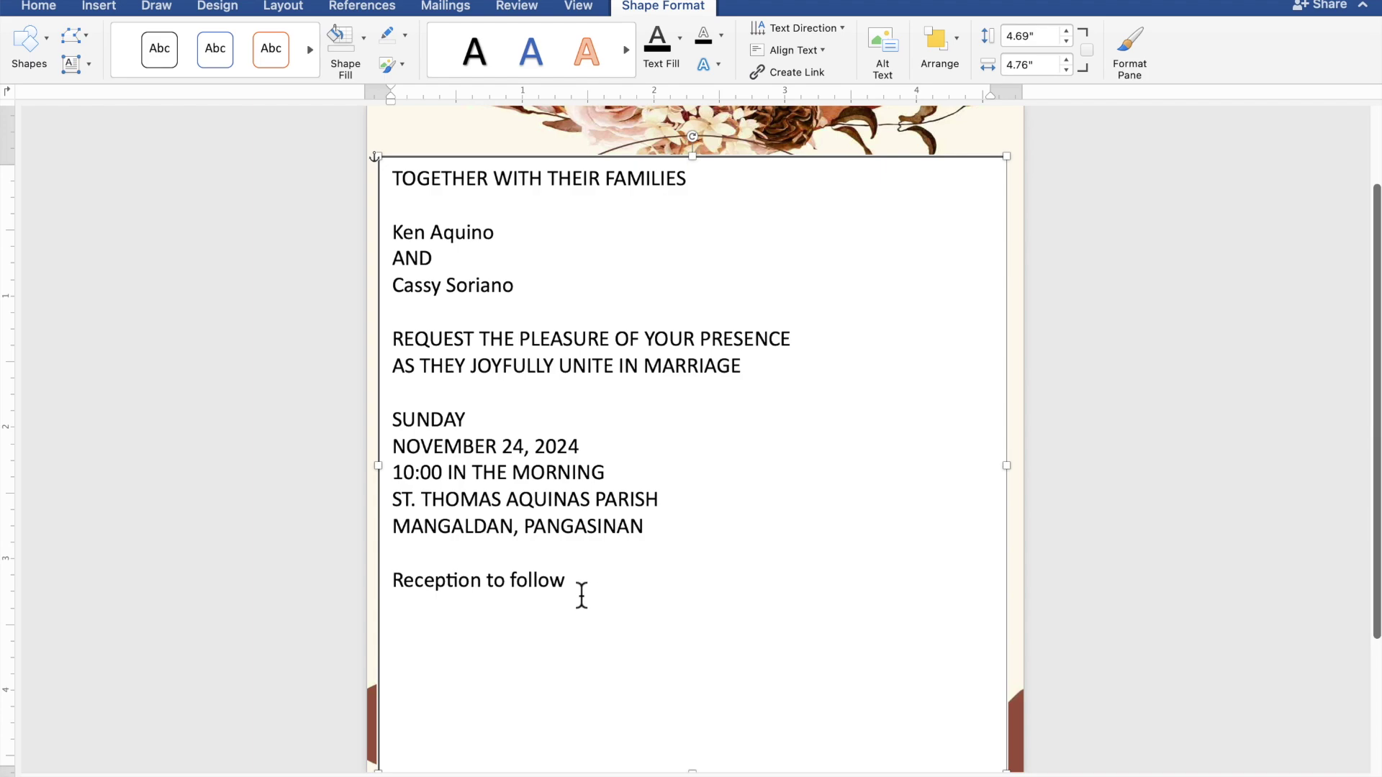
left_click_drag(576, 589, 387, 189)
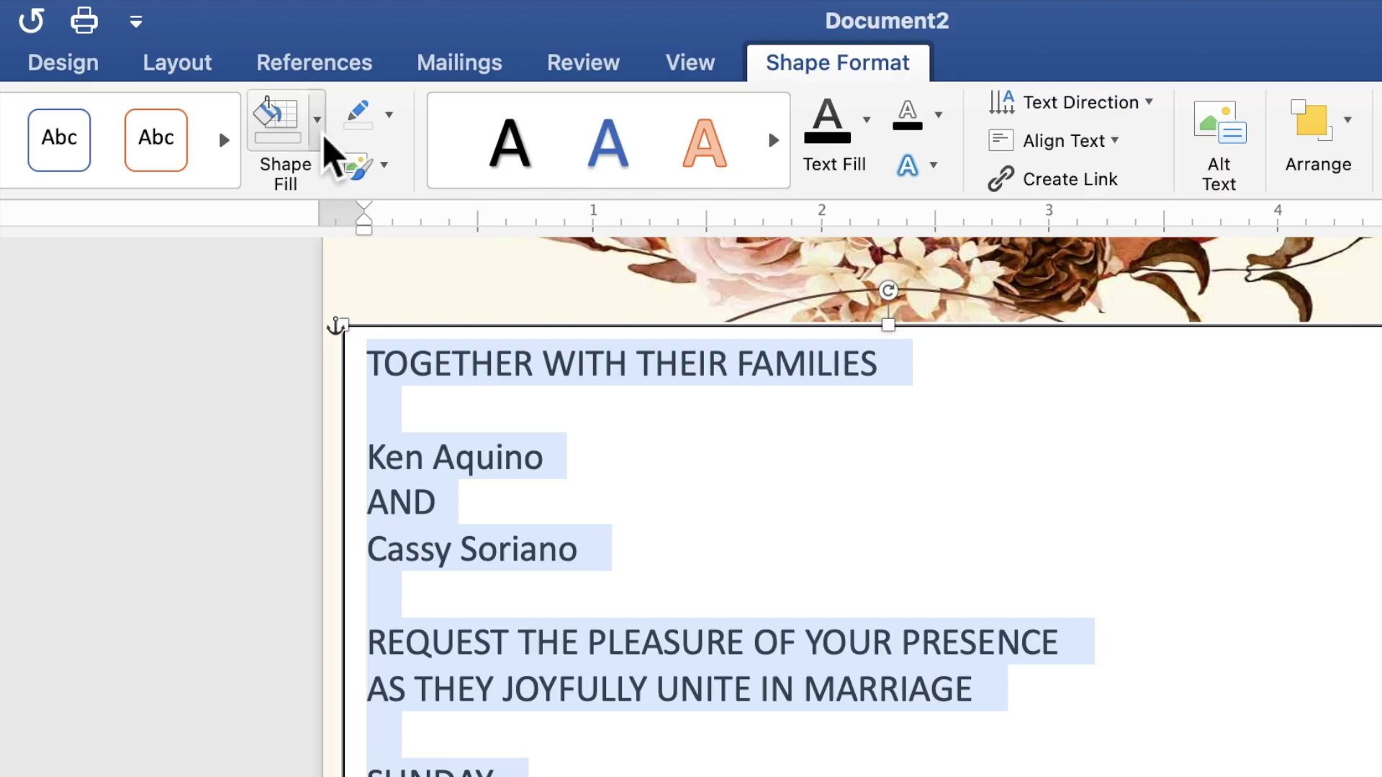
Give the text box No Fill and No Outline.
left_click(364, 40)
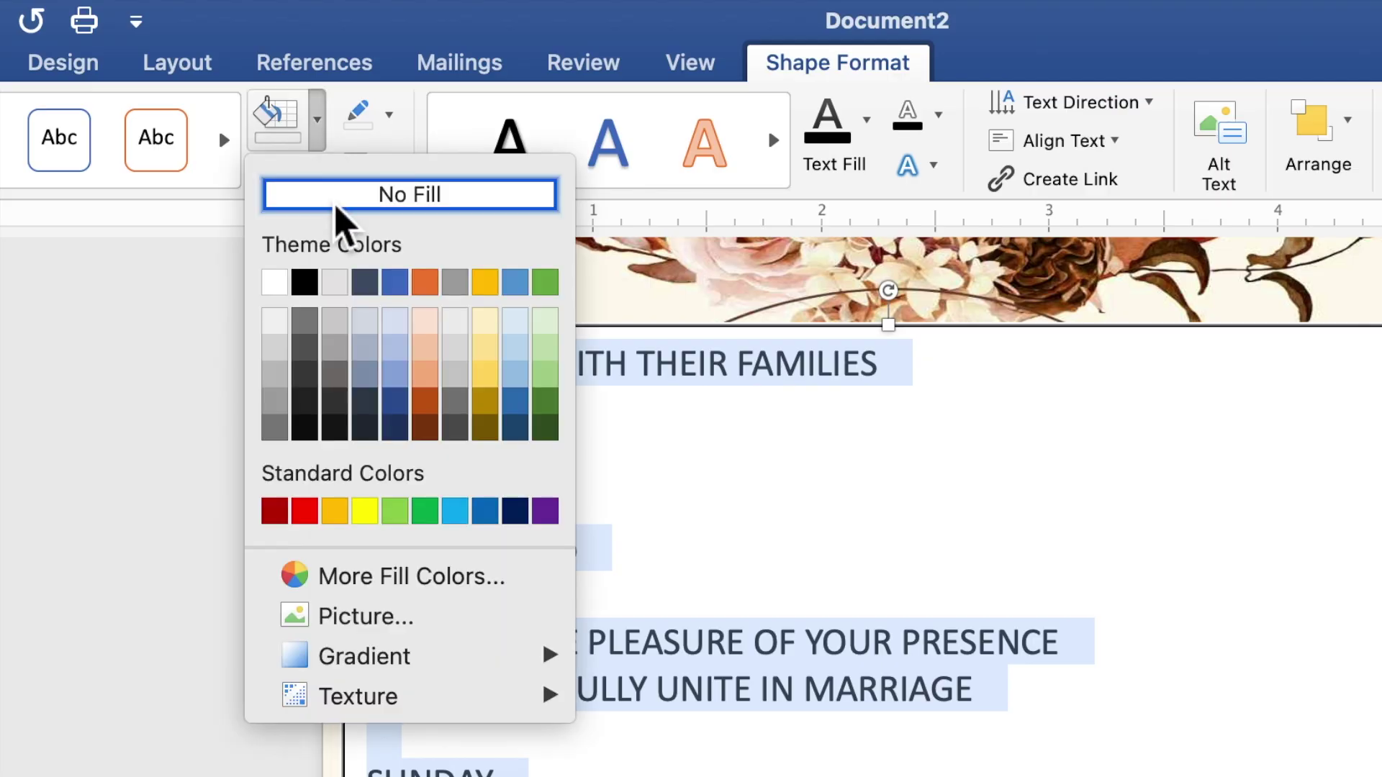
left_click(337, 209)
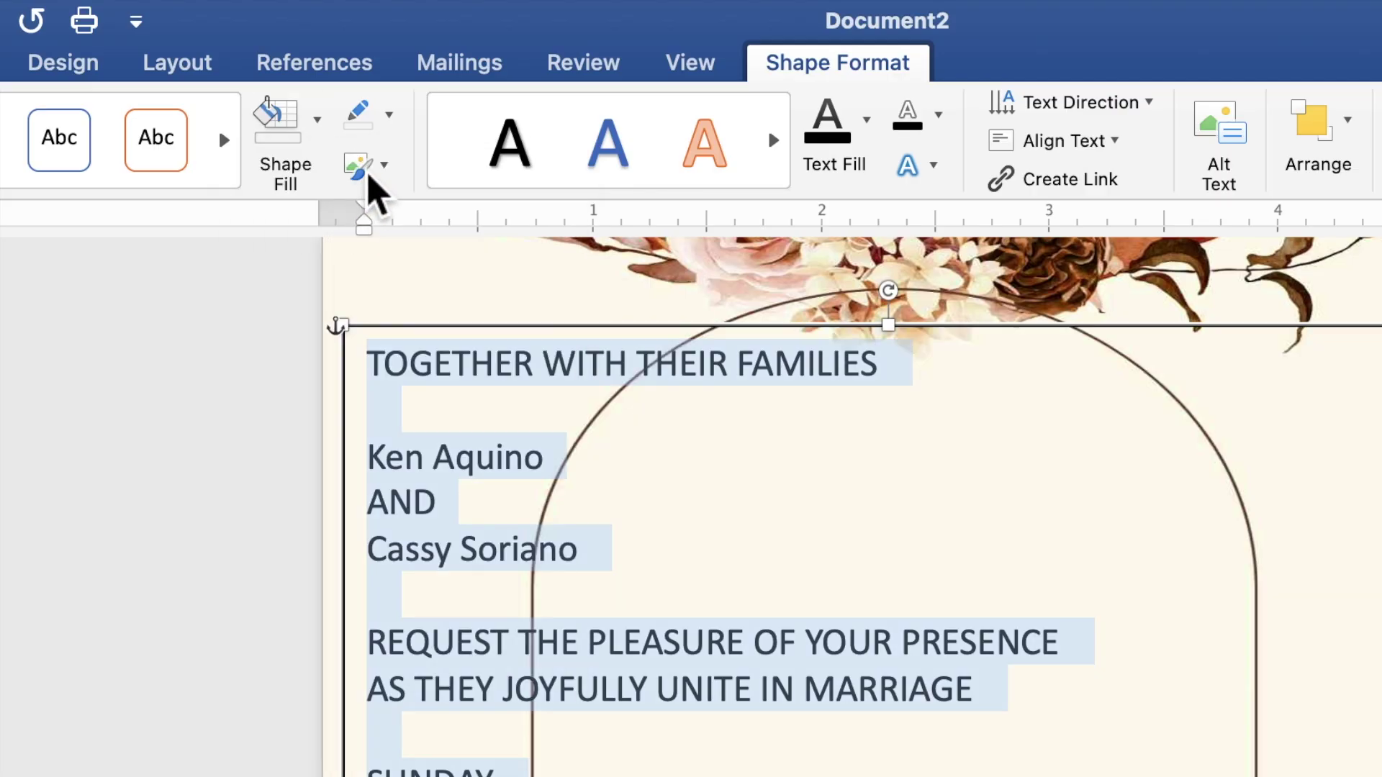
left_click(393, 118)
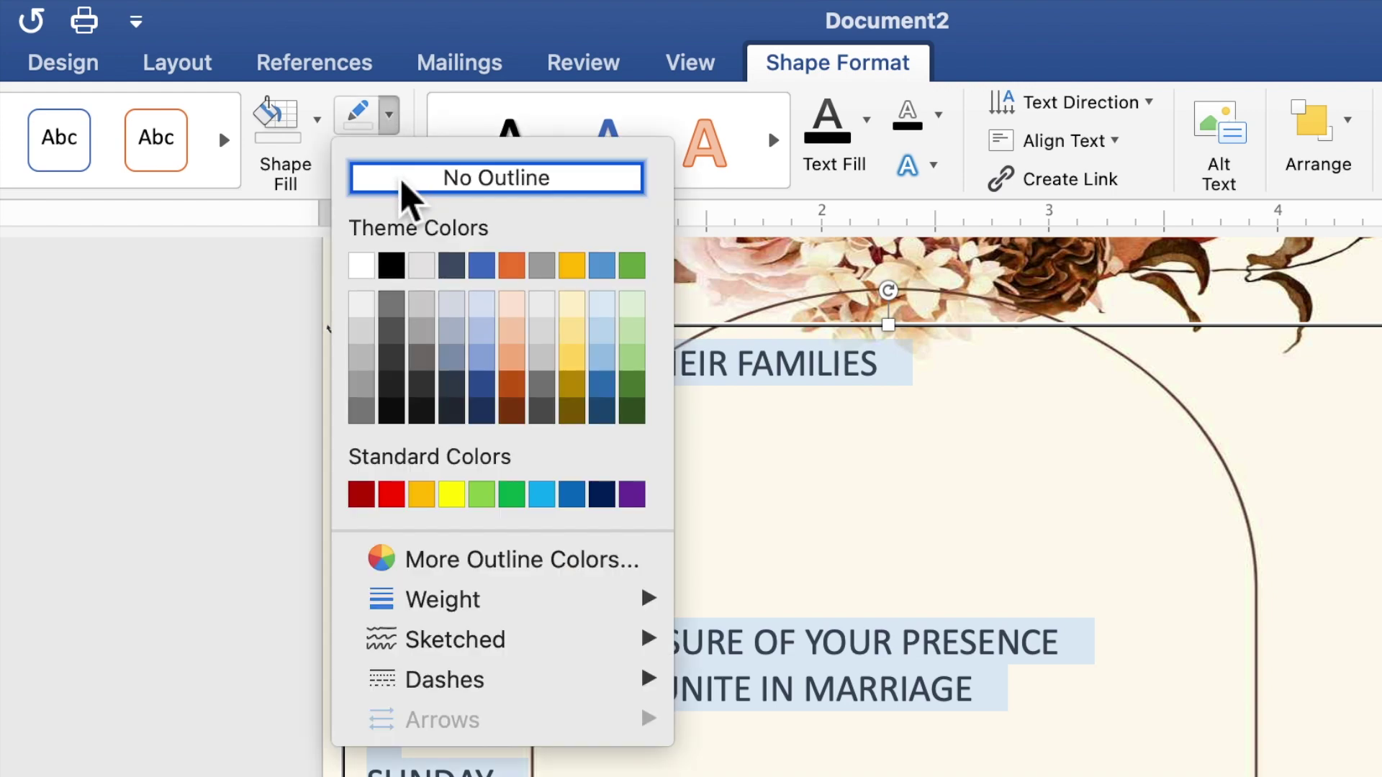
left_click(401, 183)
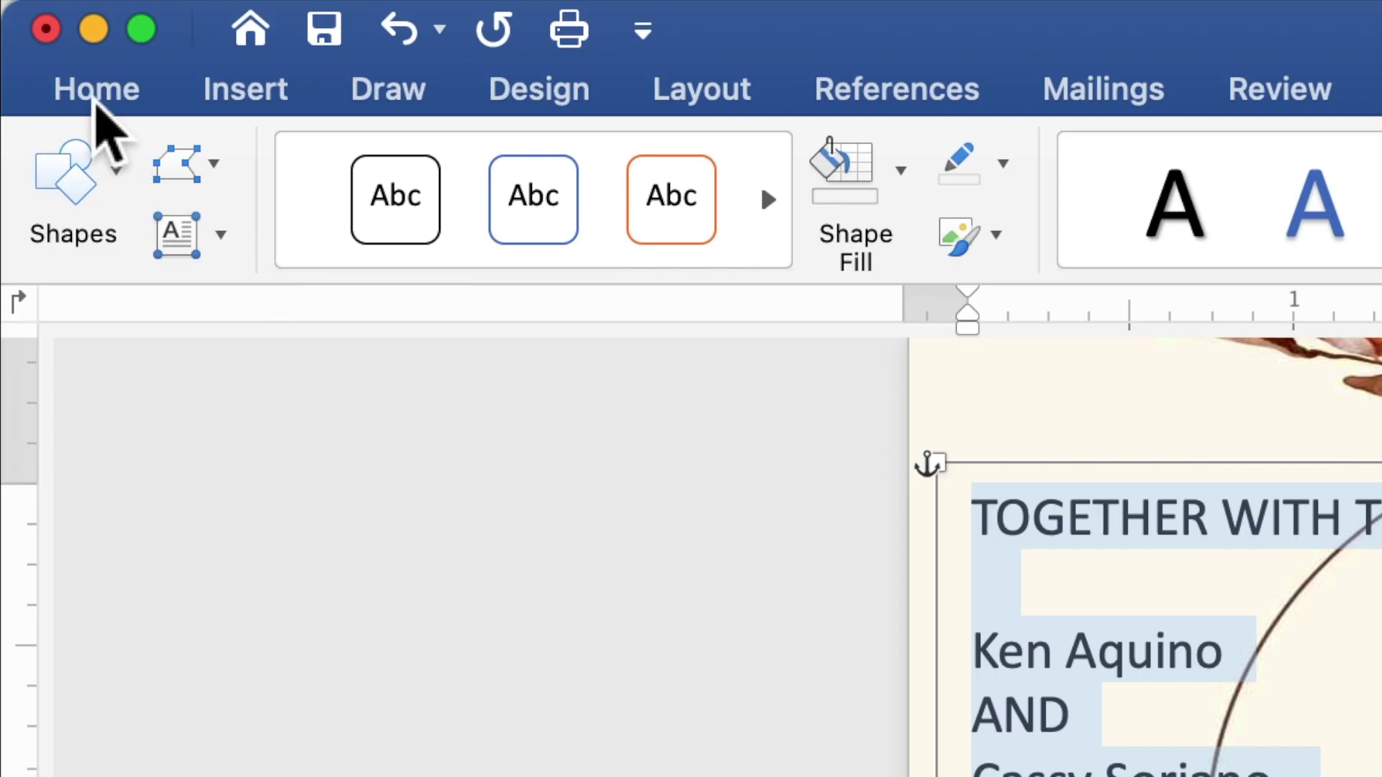
Format the invitation text as 10 pt Times New Roman, centred.
left_click(95, 101)
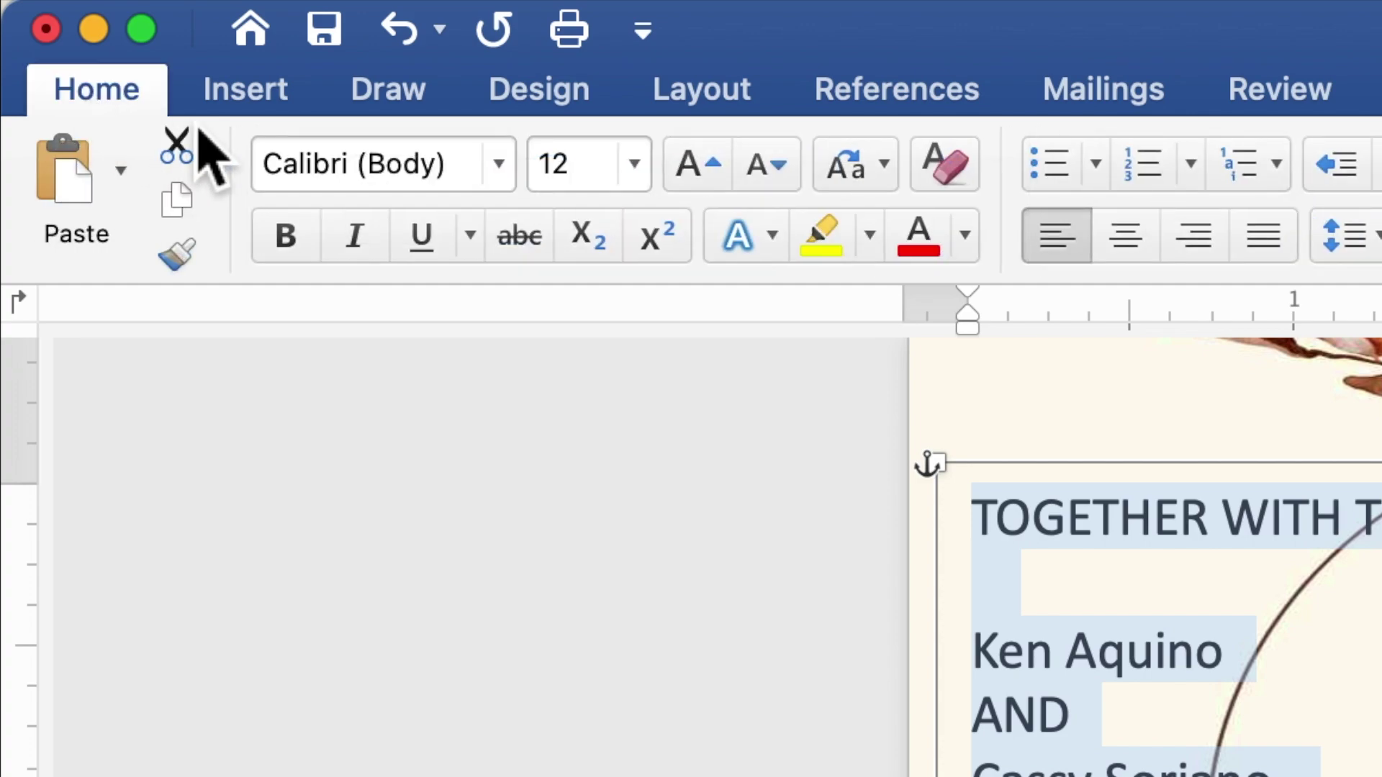
left_click(498, 164)
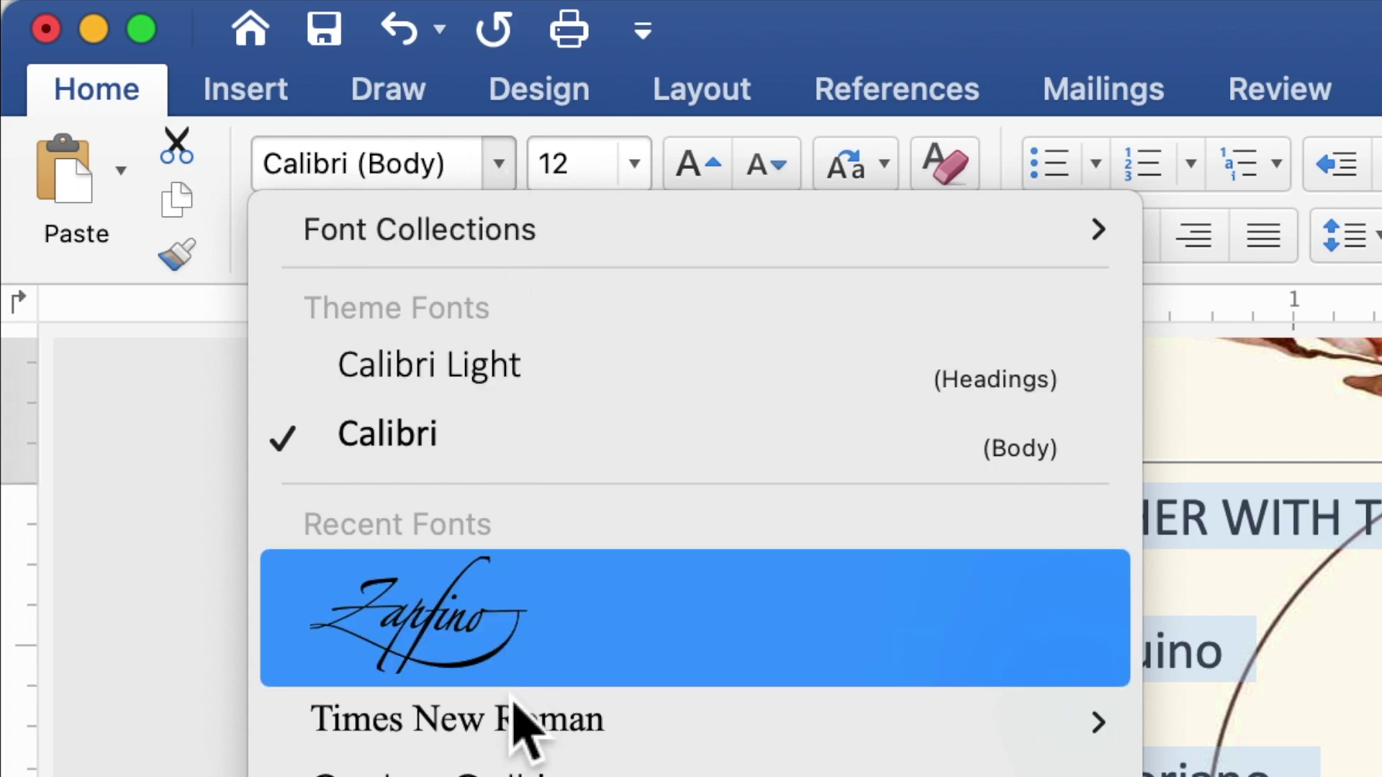
key("Escape")
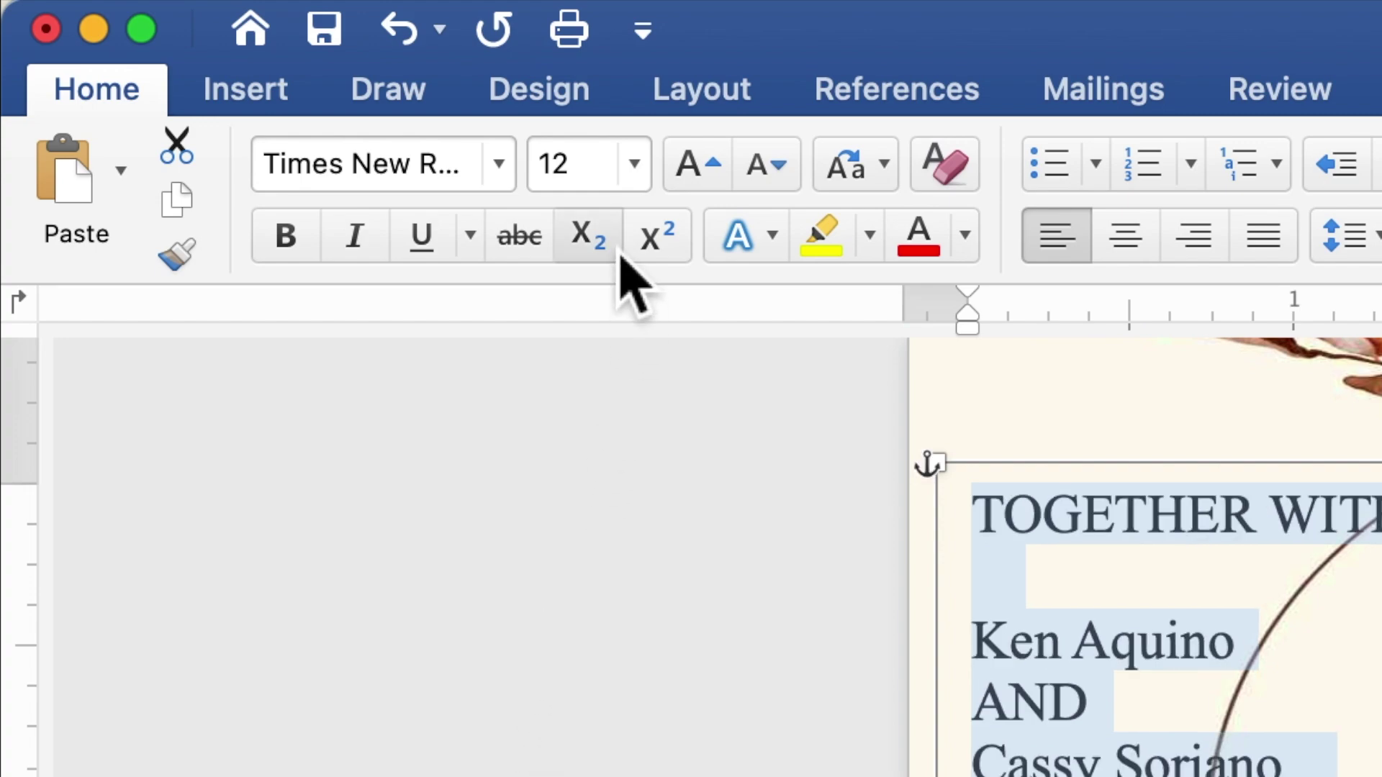
left_click(545, 173)
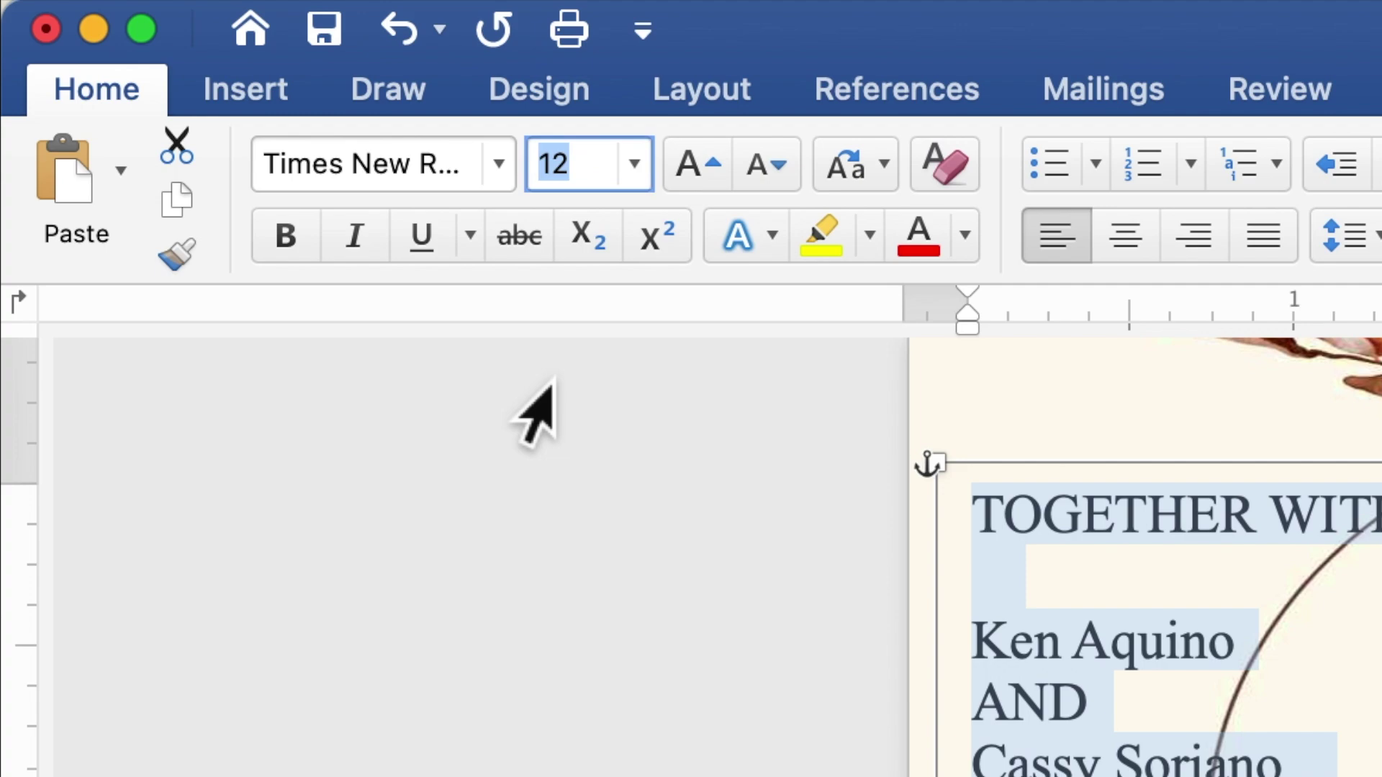
type("10")
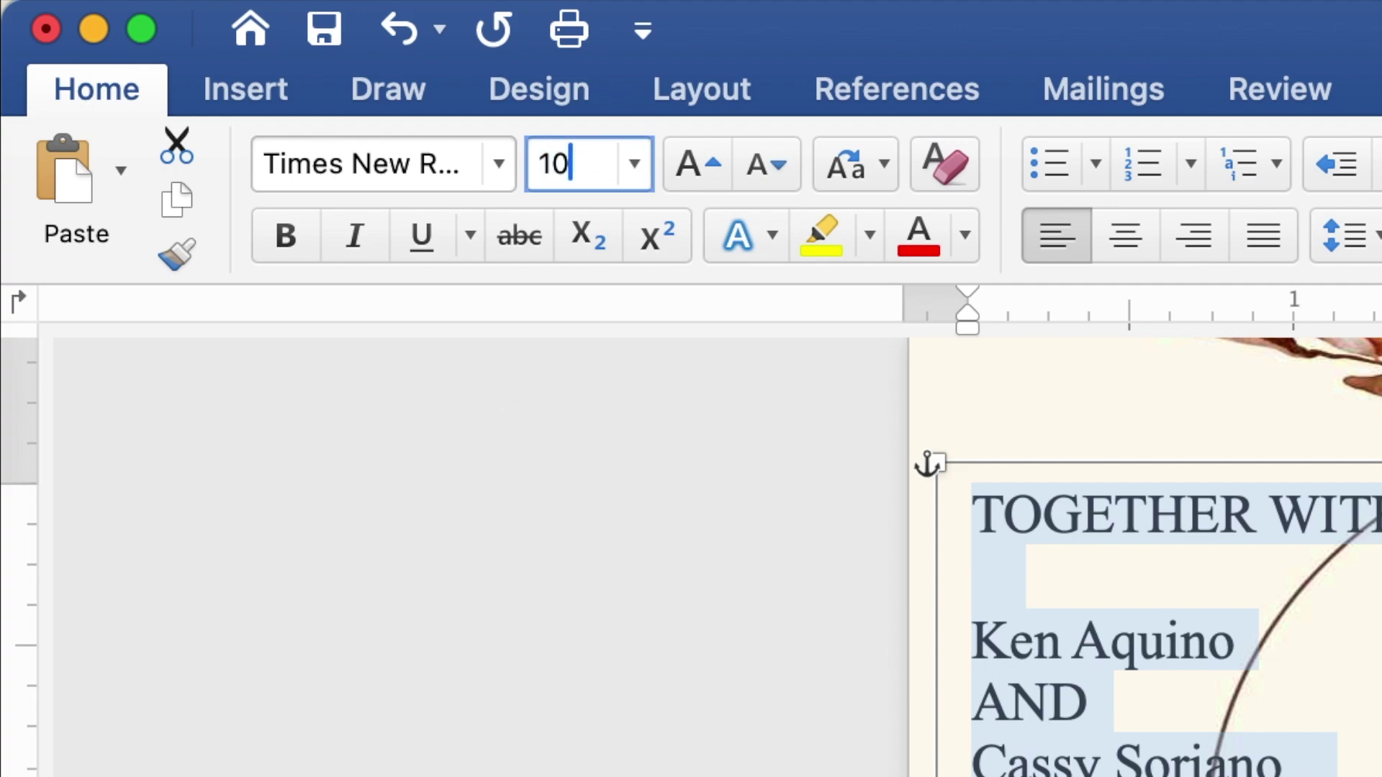
key("Return")
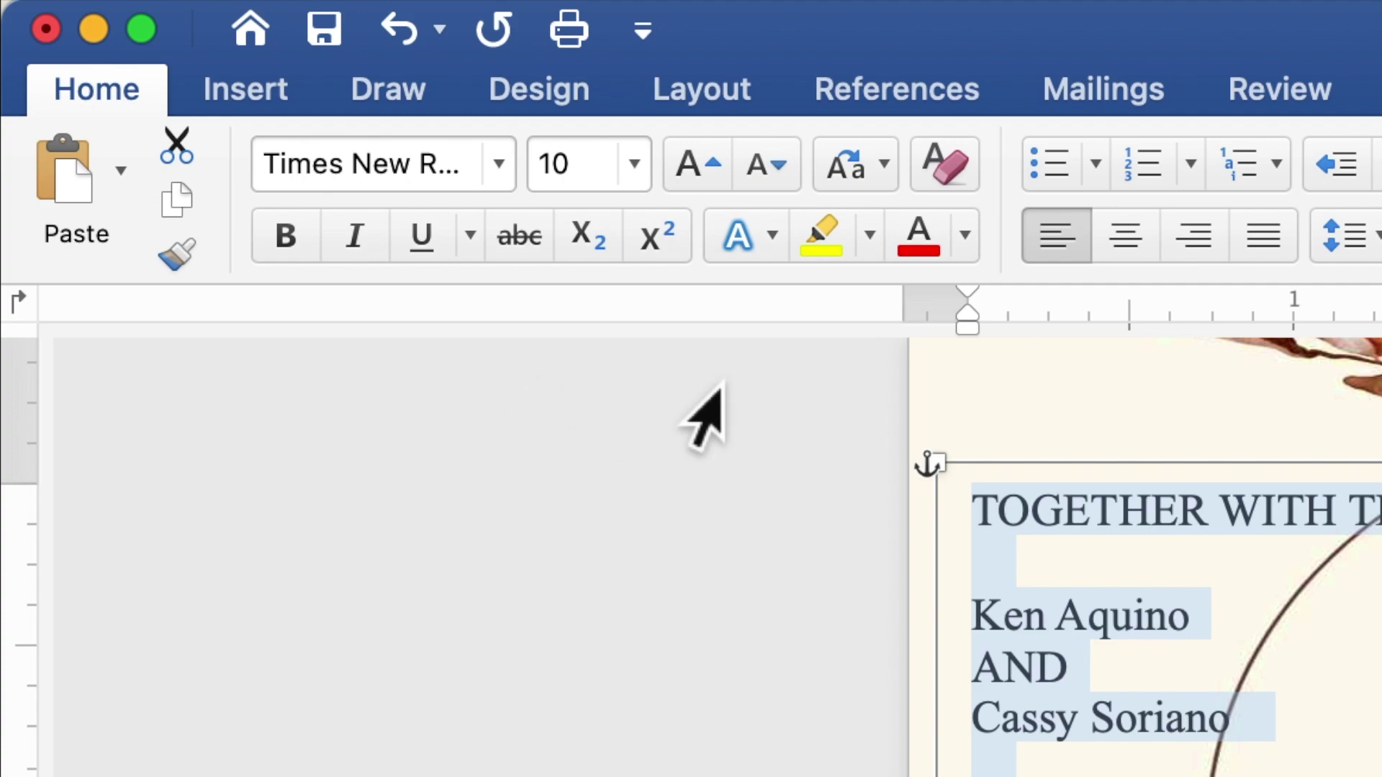
left_click(1144, 246)
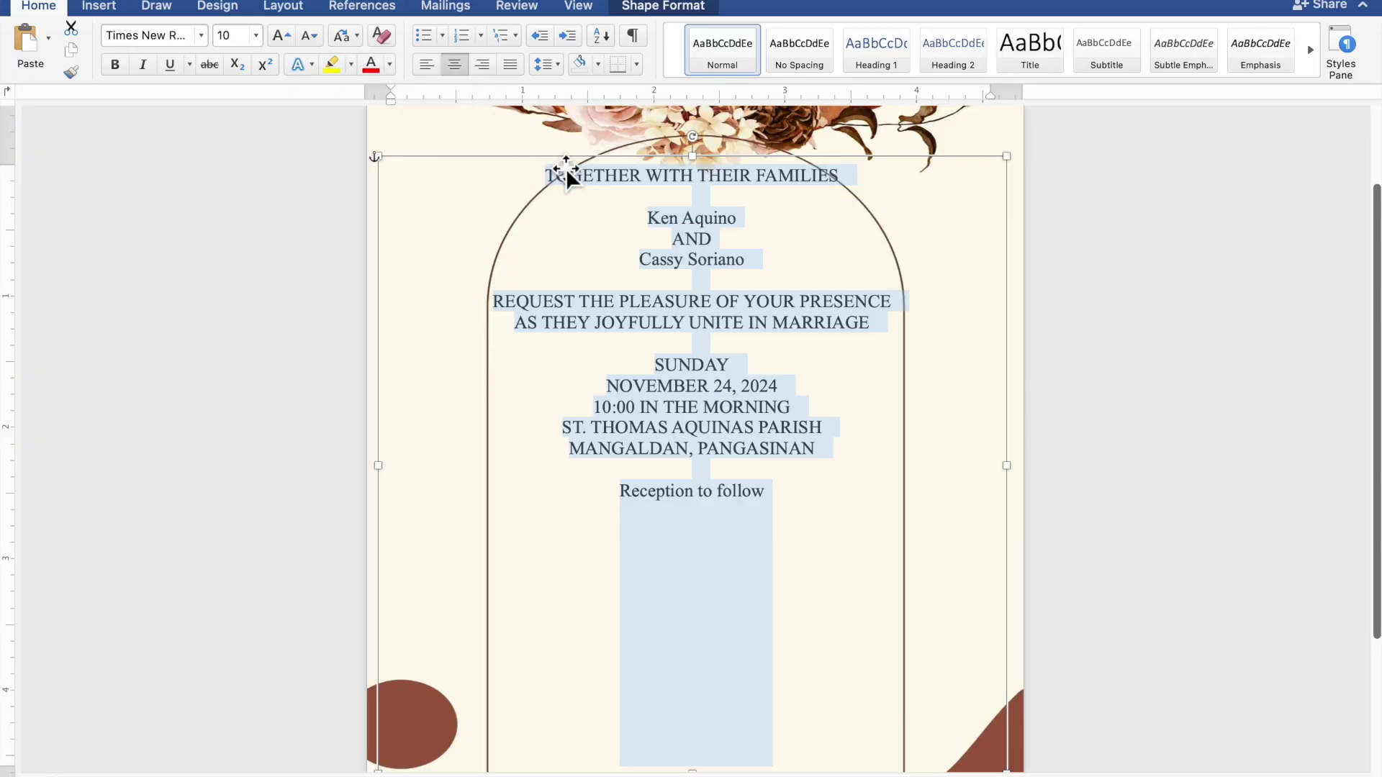
Apply the Zapfino font to both name lines and the 'Reception to follow' line.
left_click(732, 221)
left_click_drag(742, 224, 658, 227)
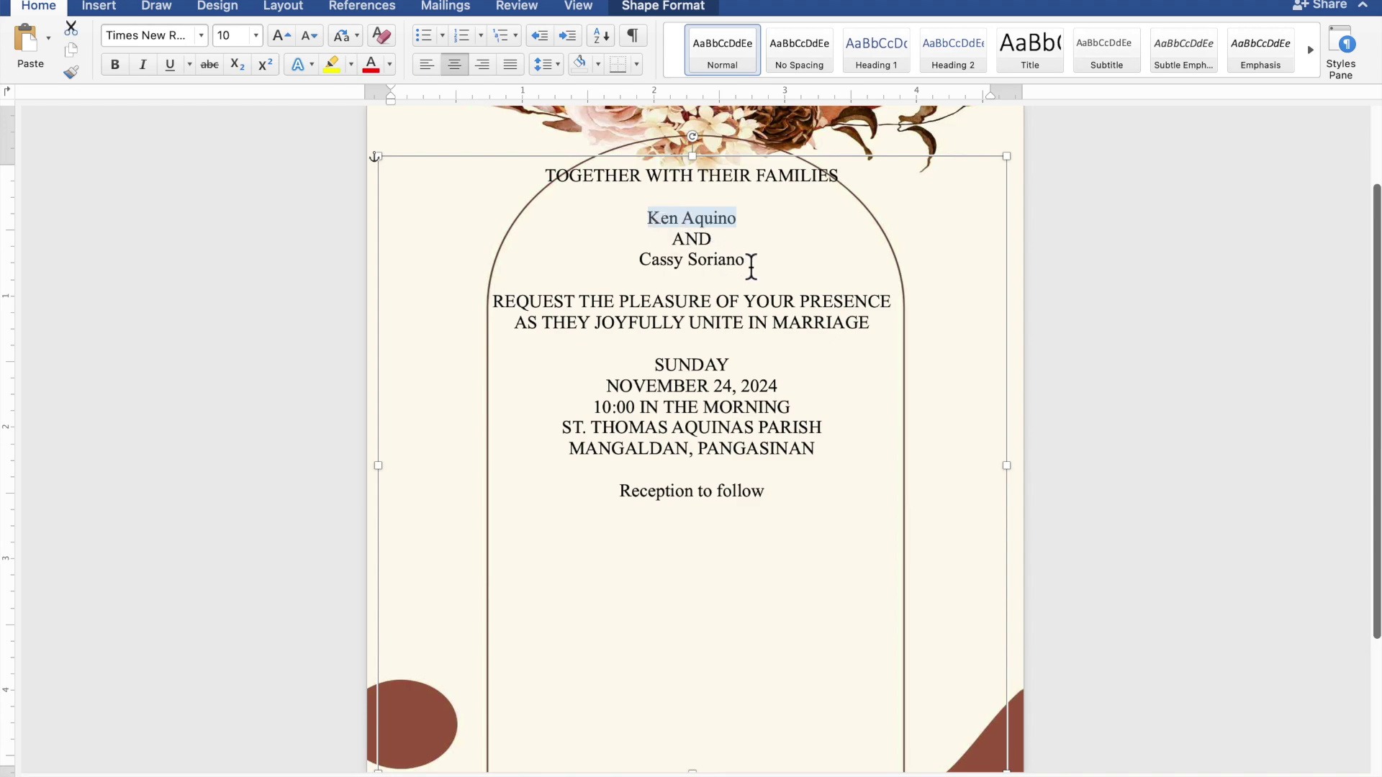
left_click_drag(750, 267, 650, 266)
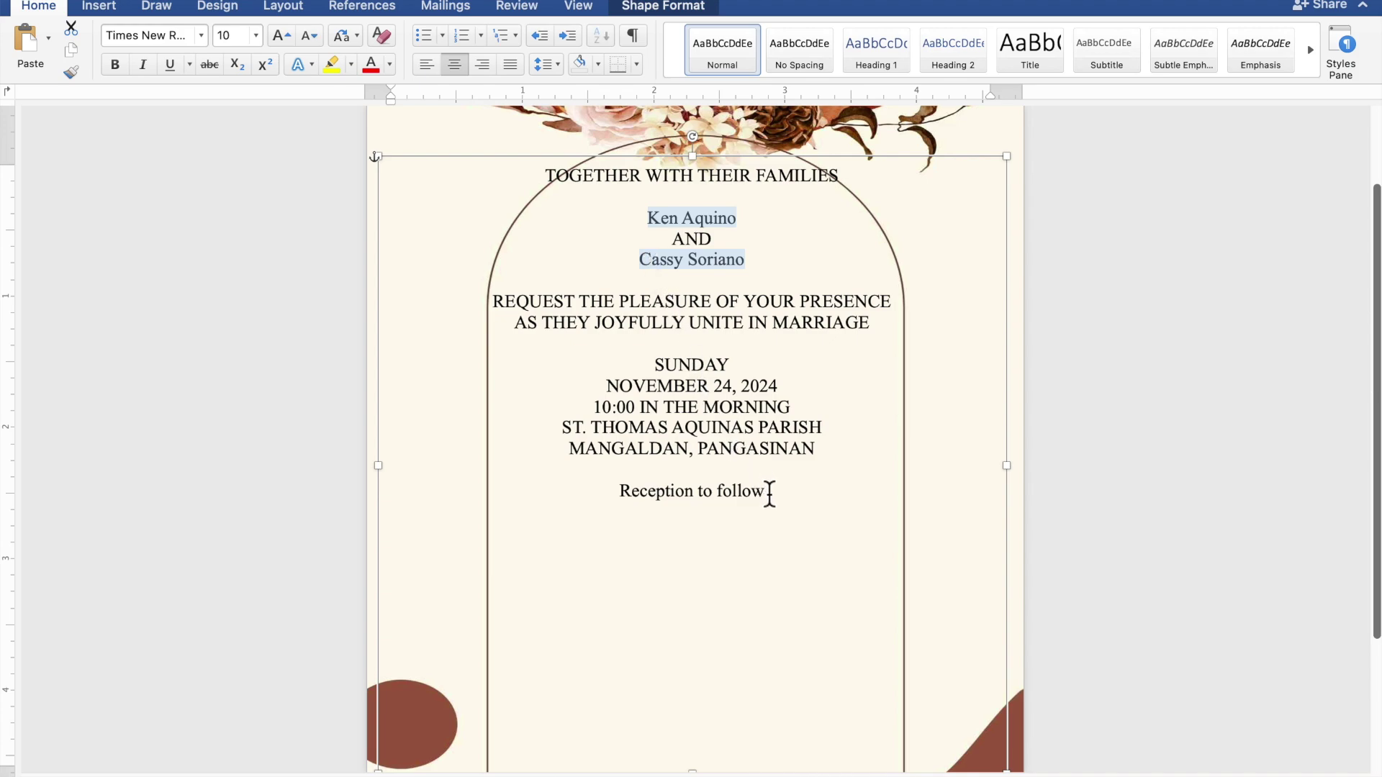
left_click_drag(769, 494, 665, 497)
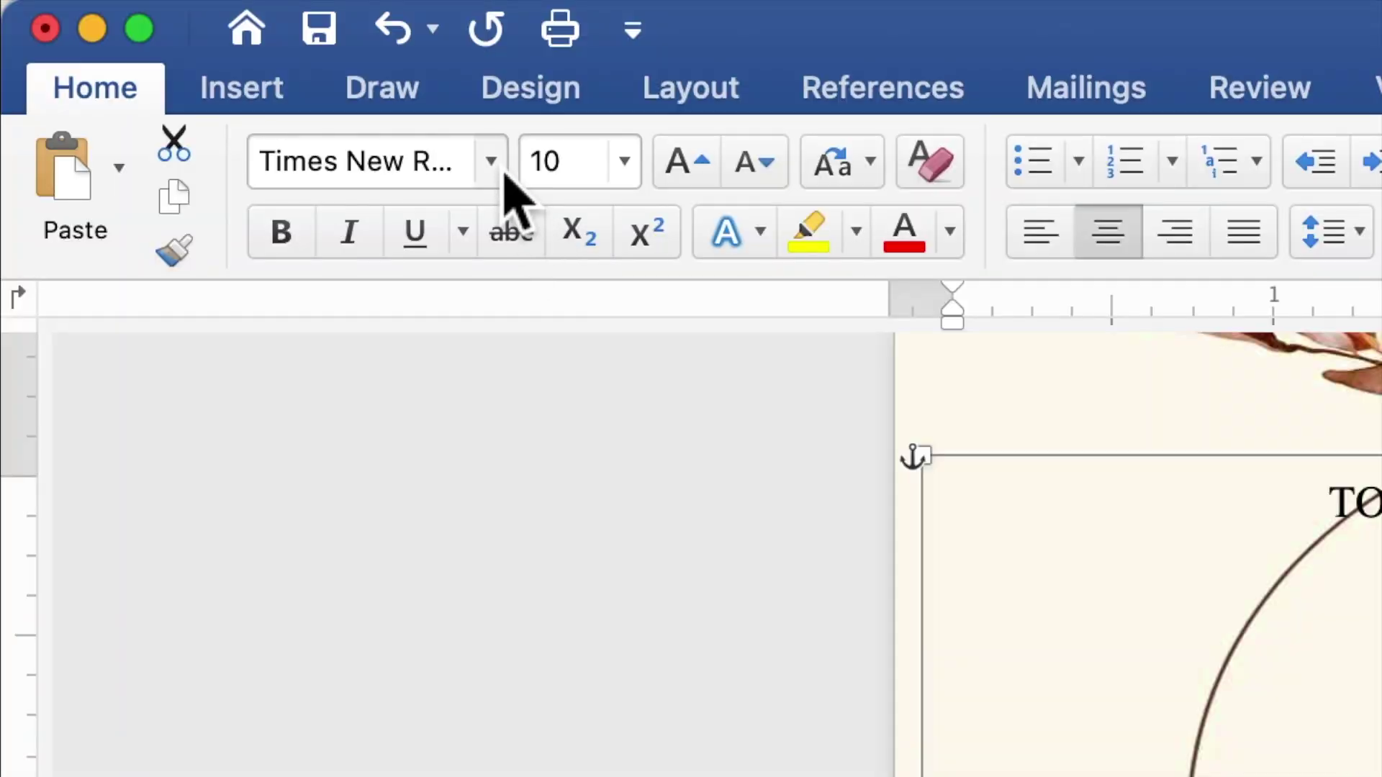
left_click(503, 174)
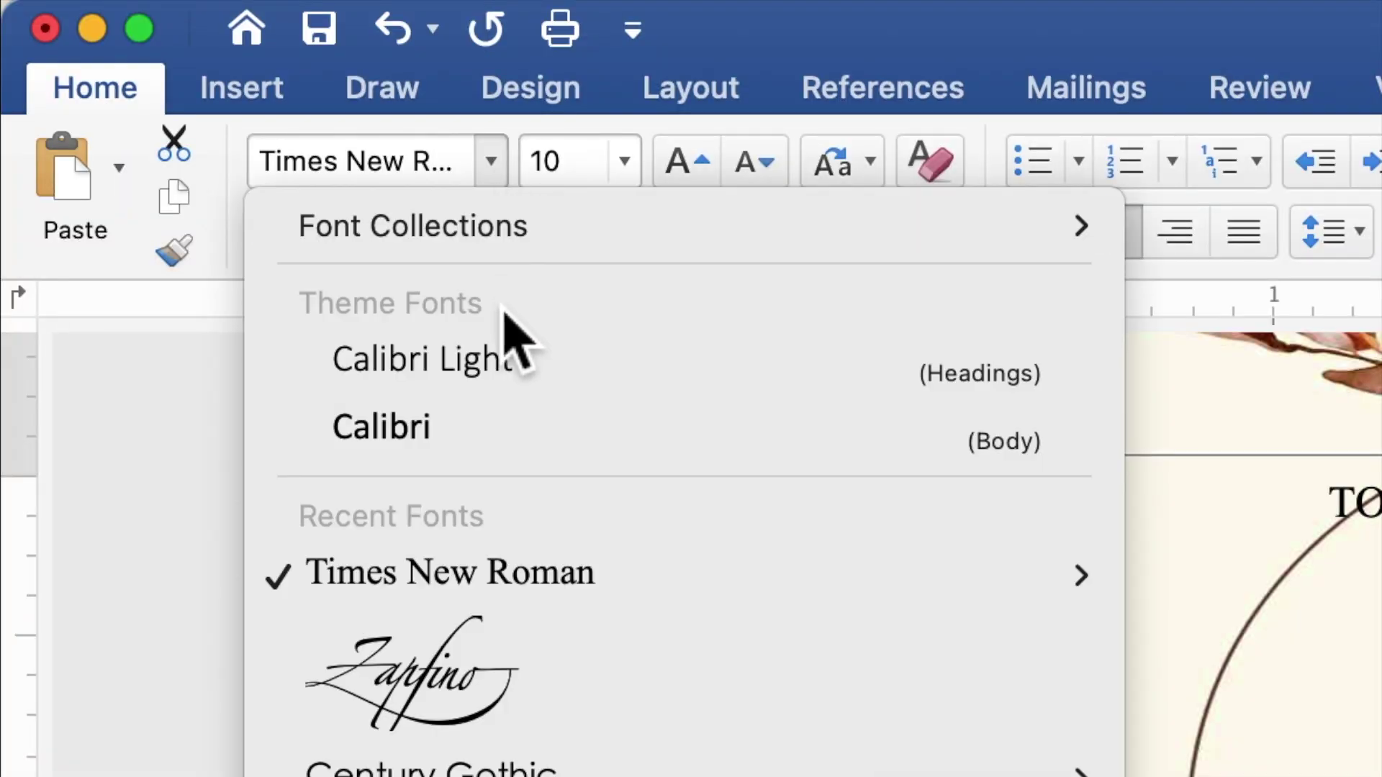
left_click(517, 662)
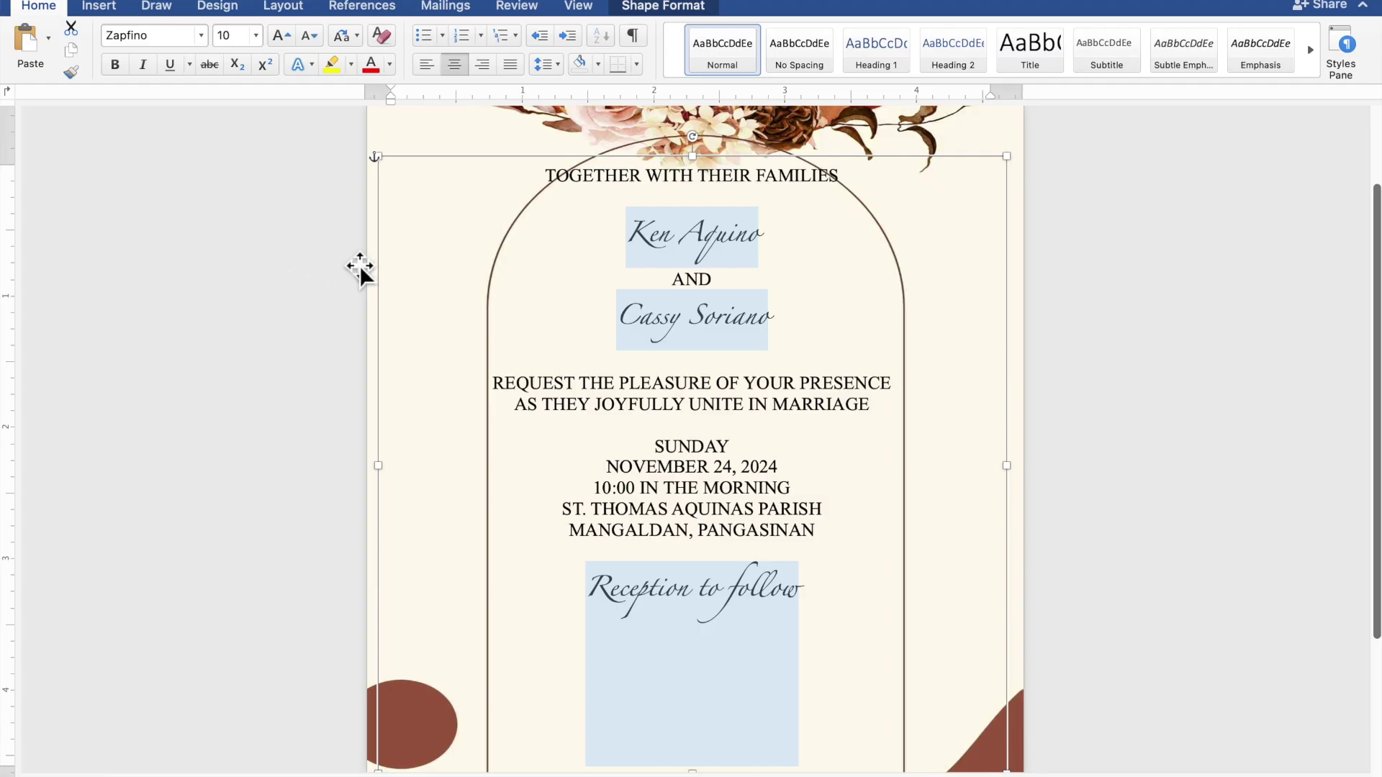
Select just the two name lines.
left_click(782, 250)
left_click_drag(755, 245, 640, 248)
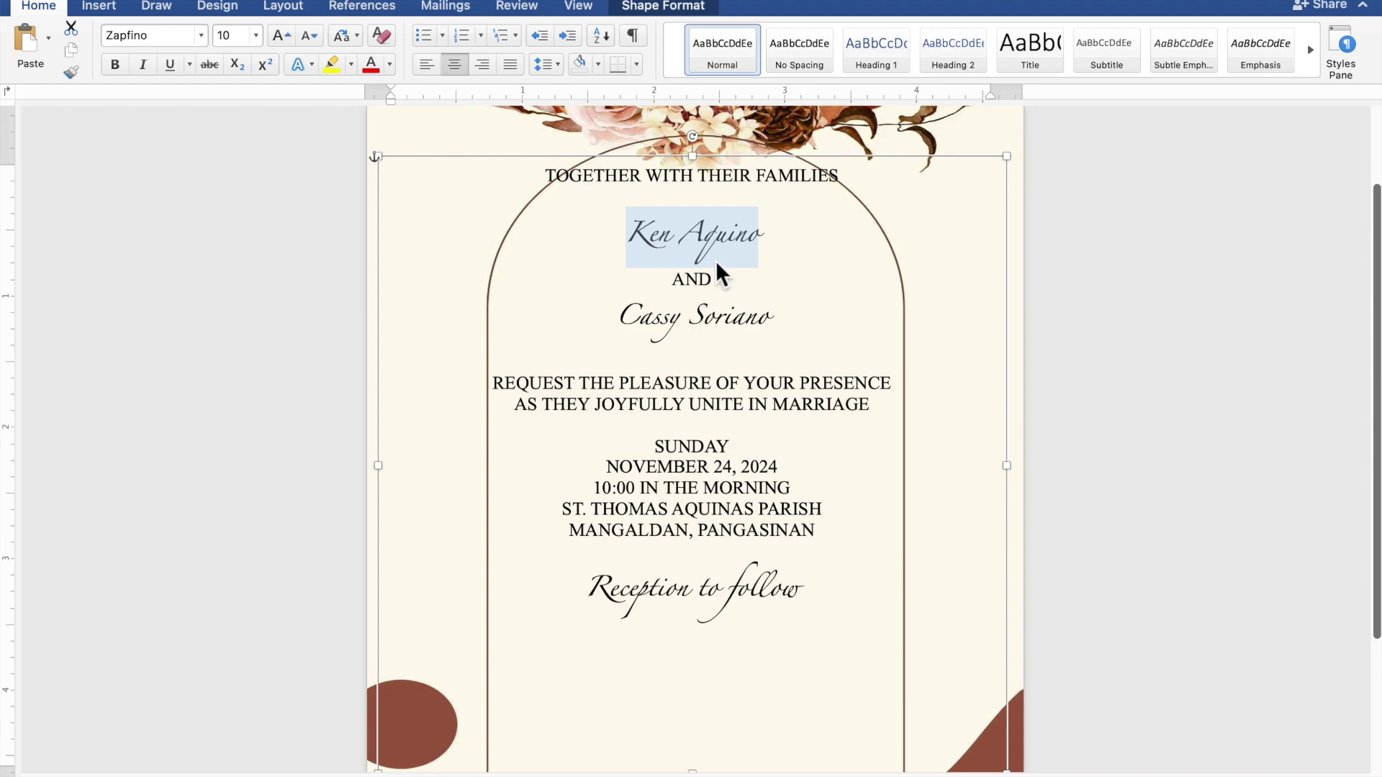
left_click_drag(776, 320, 658, 321)
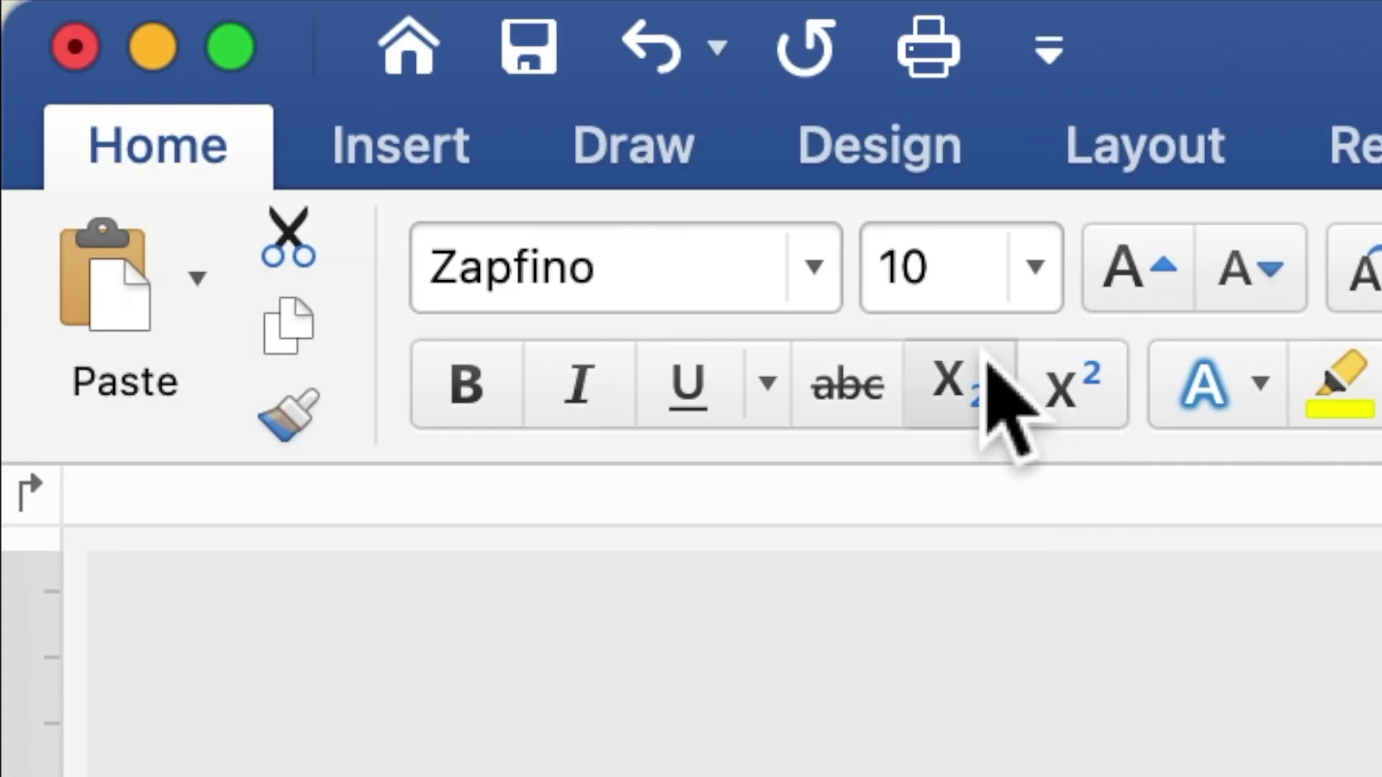
Set the two Zapfino name lines to 20 pt.
left_click(950, 306)
left_click_drag(943, 302, 891, 295)
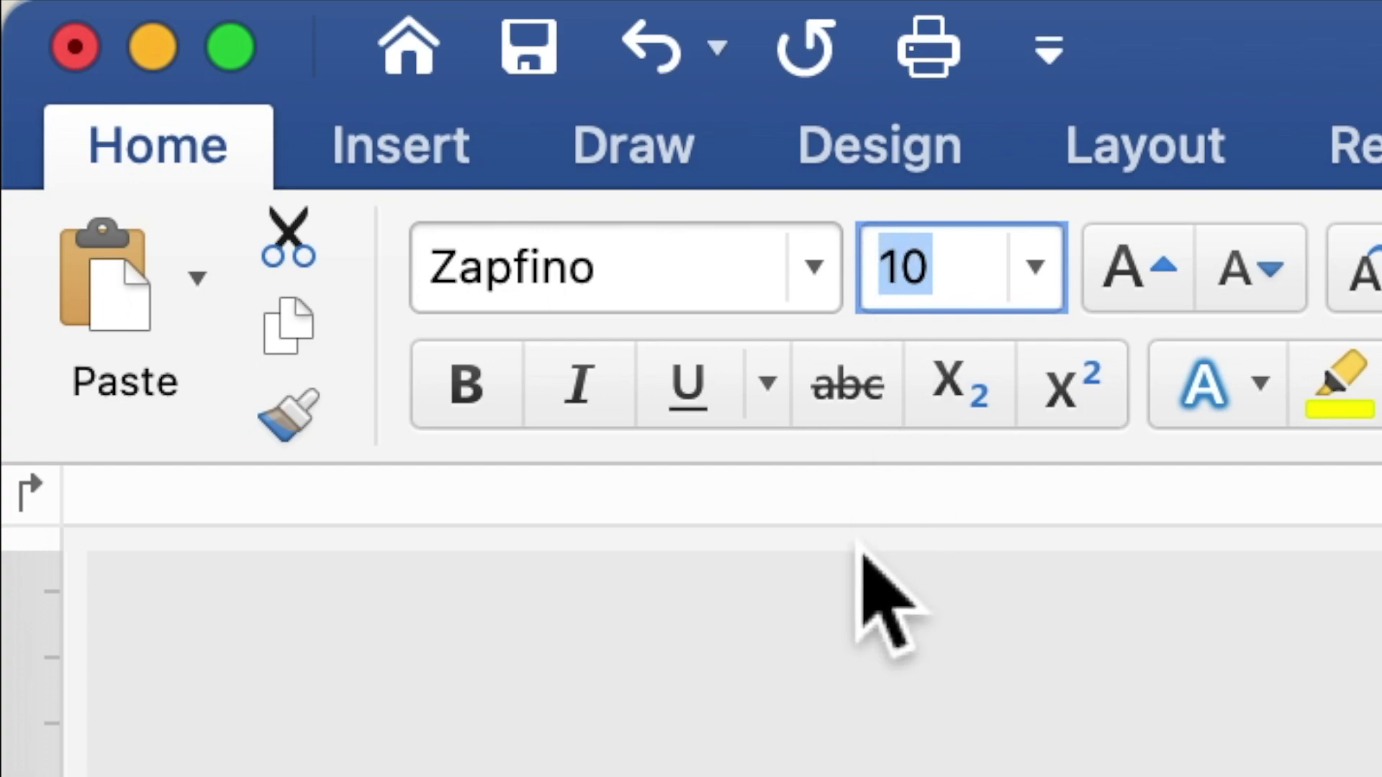
type("2")
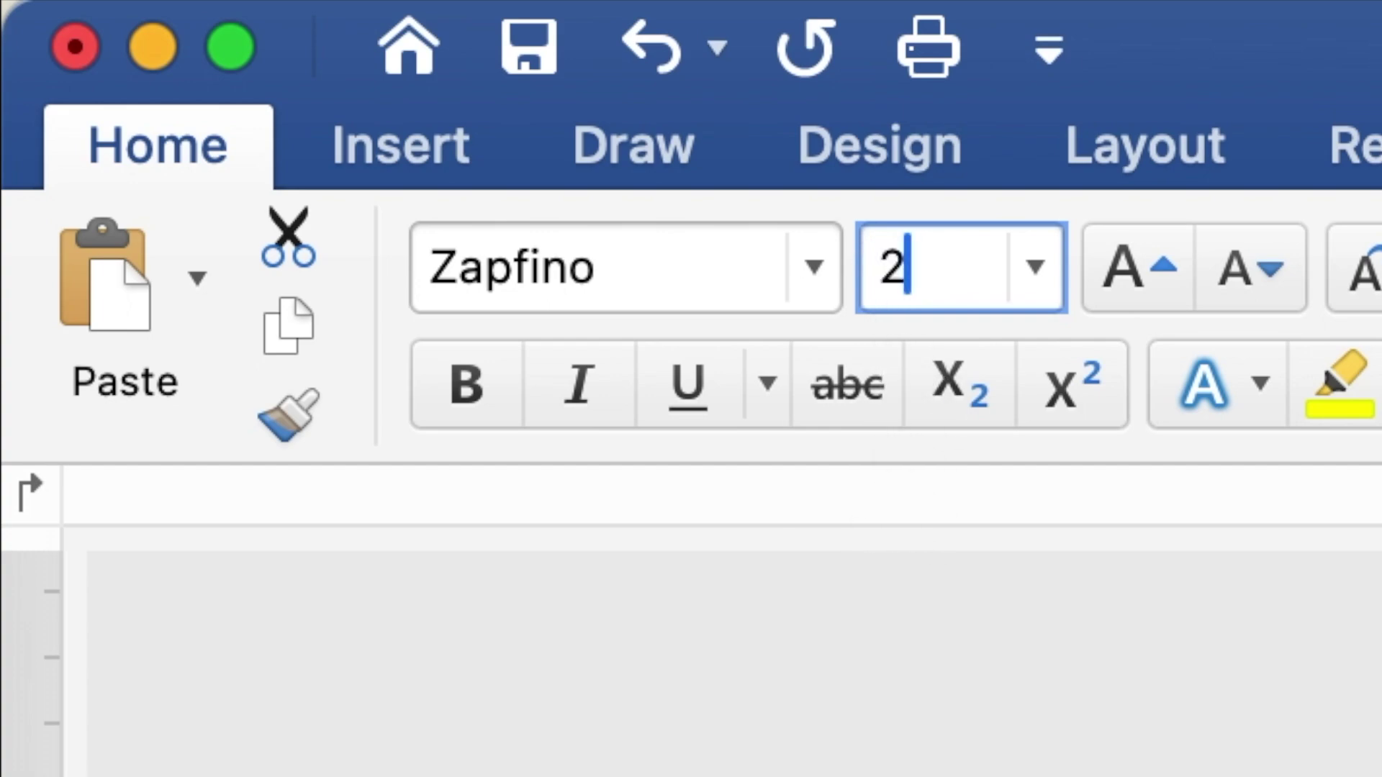
type("0")
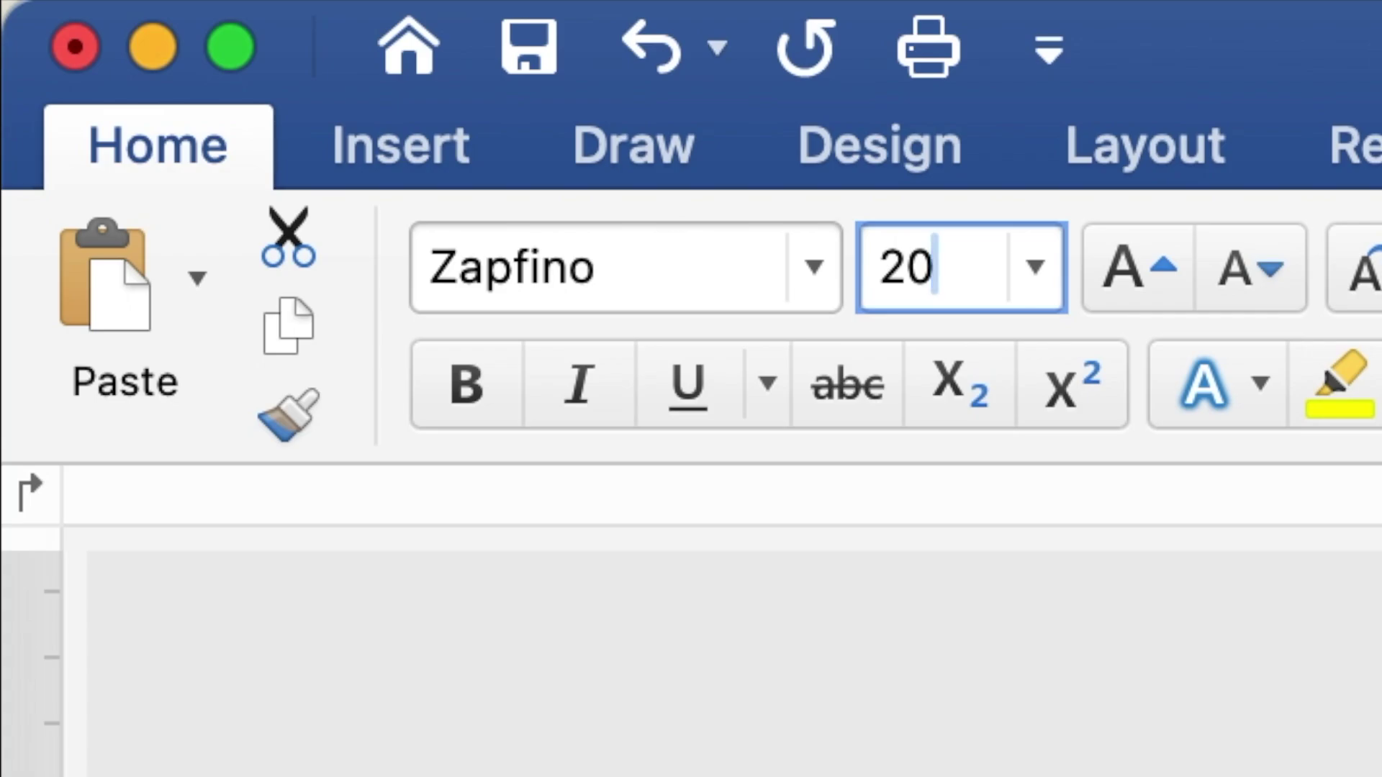
key("Return")
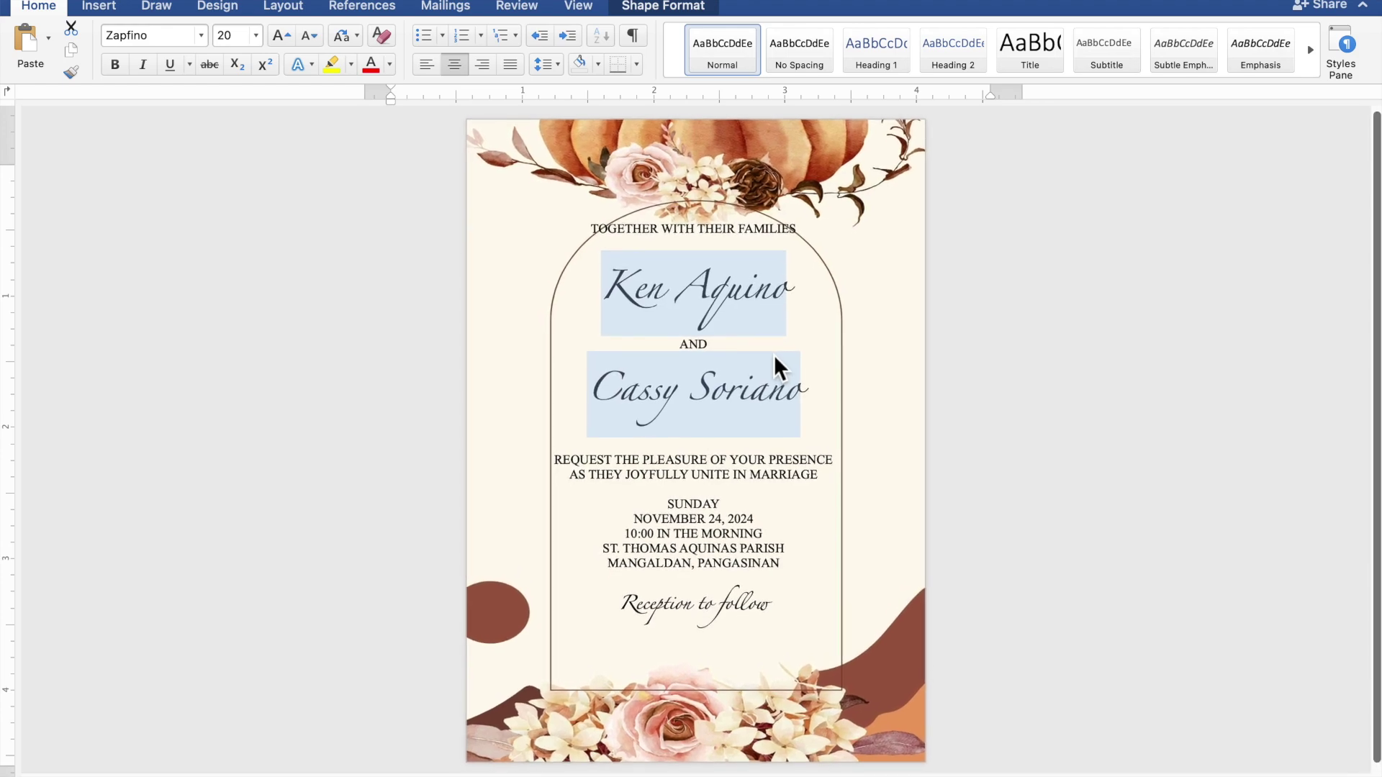
Move the invitation text box slightly lower and nudge it into the centre of the arch.
left_click(774, 358)
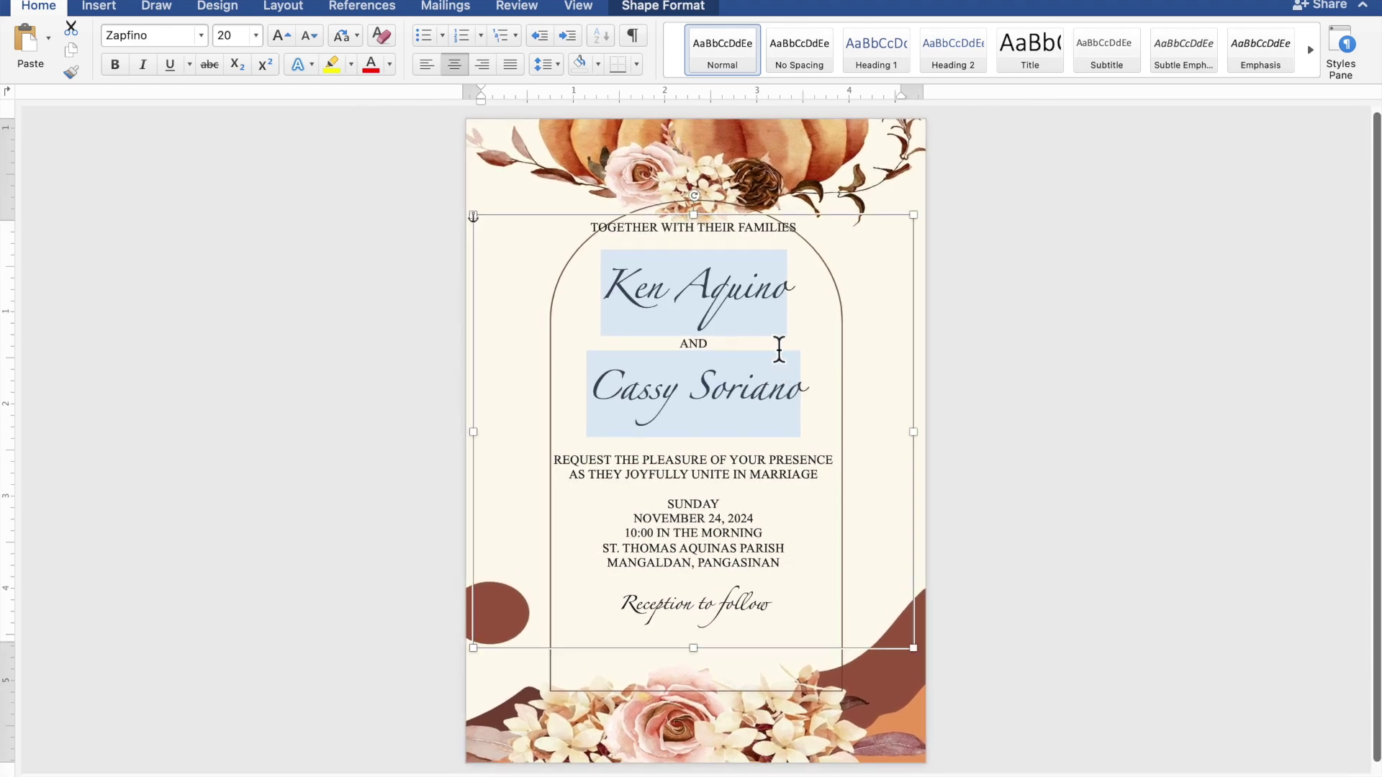
left_click_drag(794, 224, 795, 253)
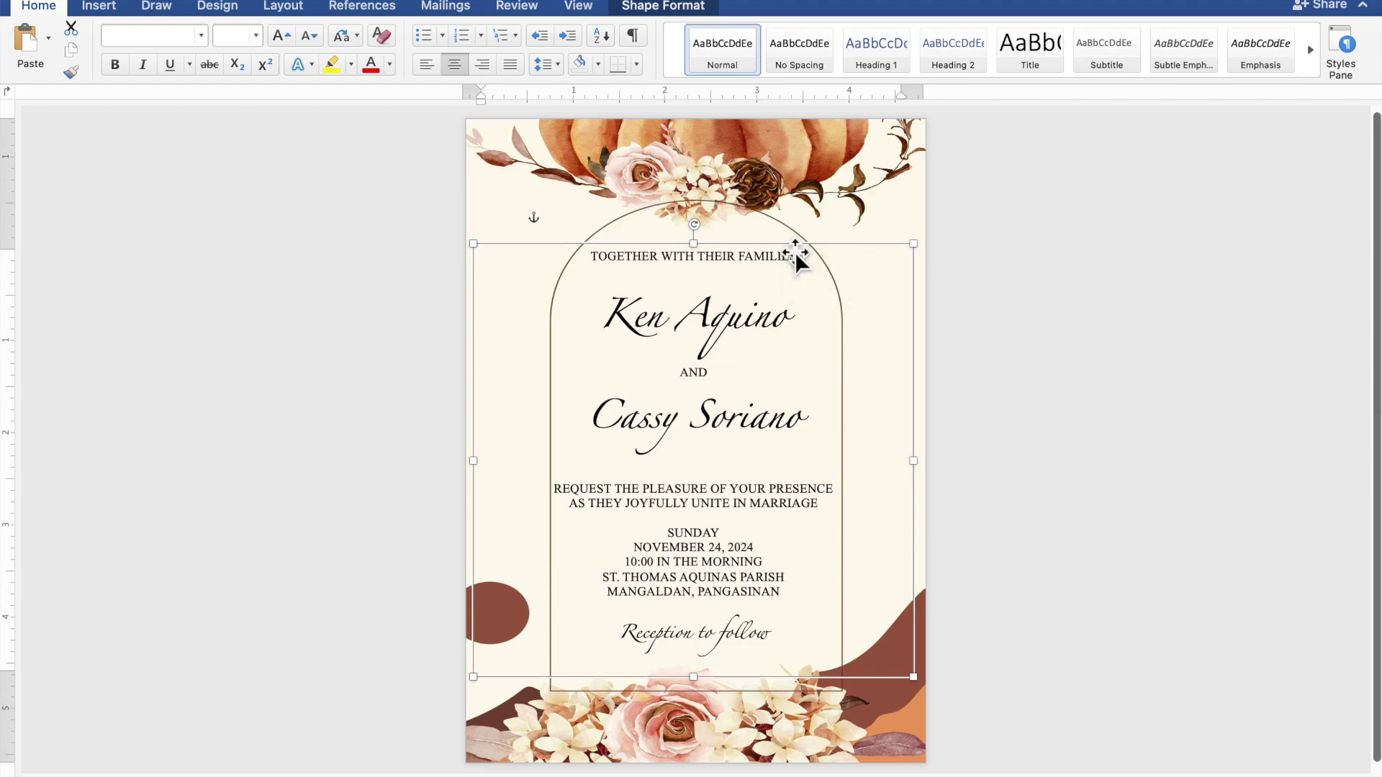
key("Right")
key("Right")
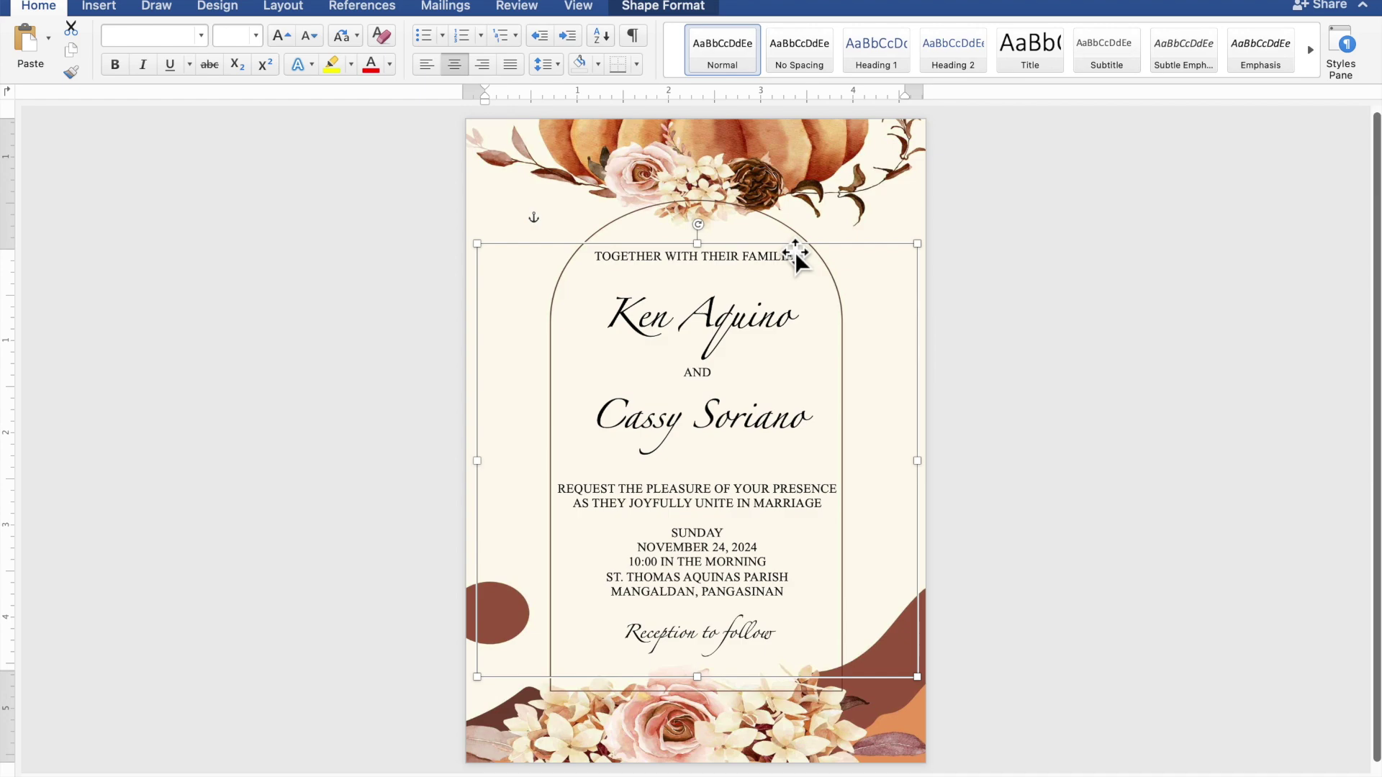
key("Down")
key("Left")
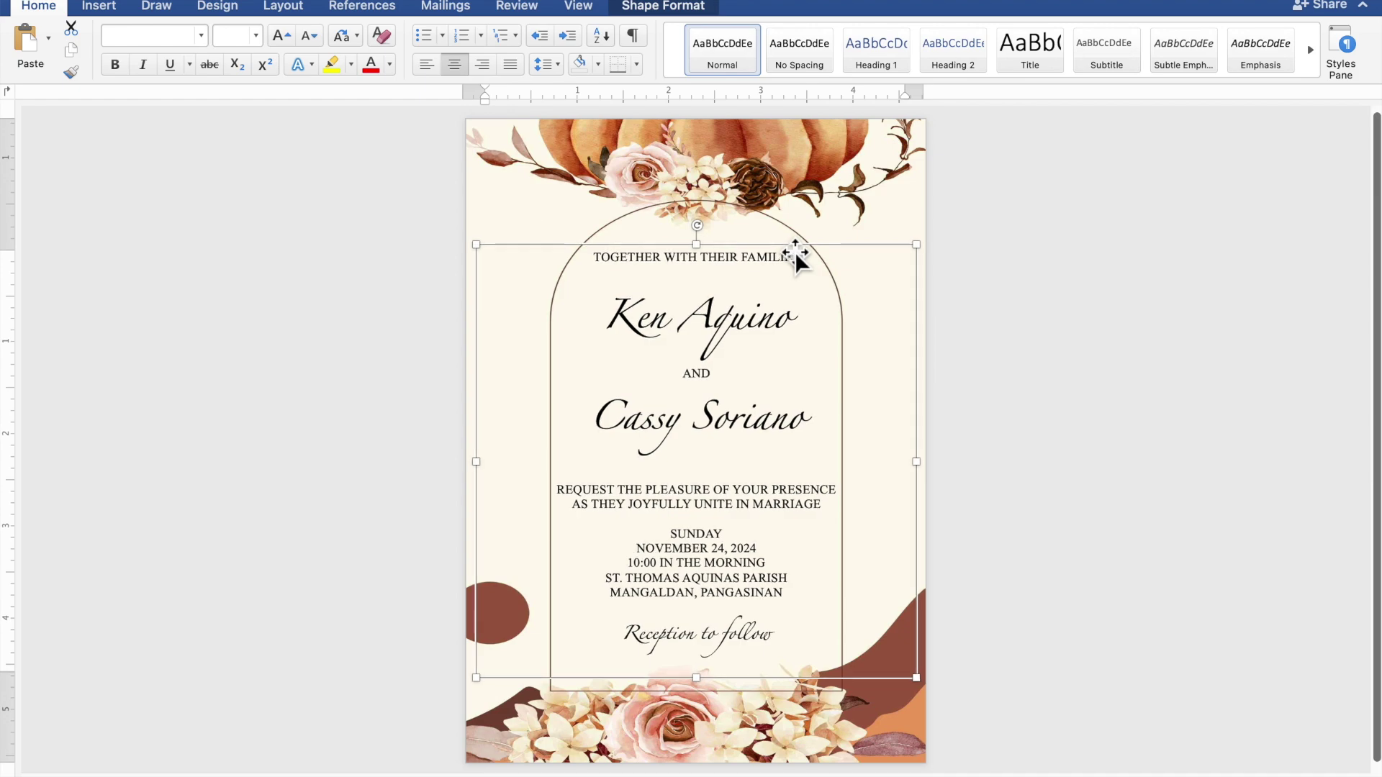
key("Down")
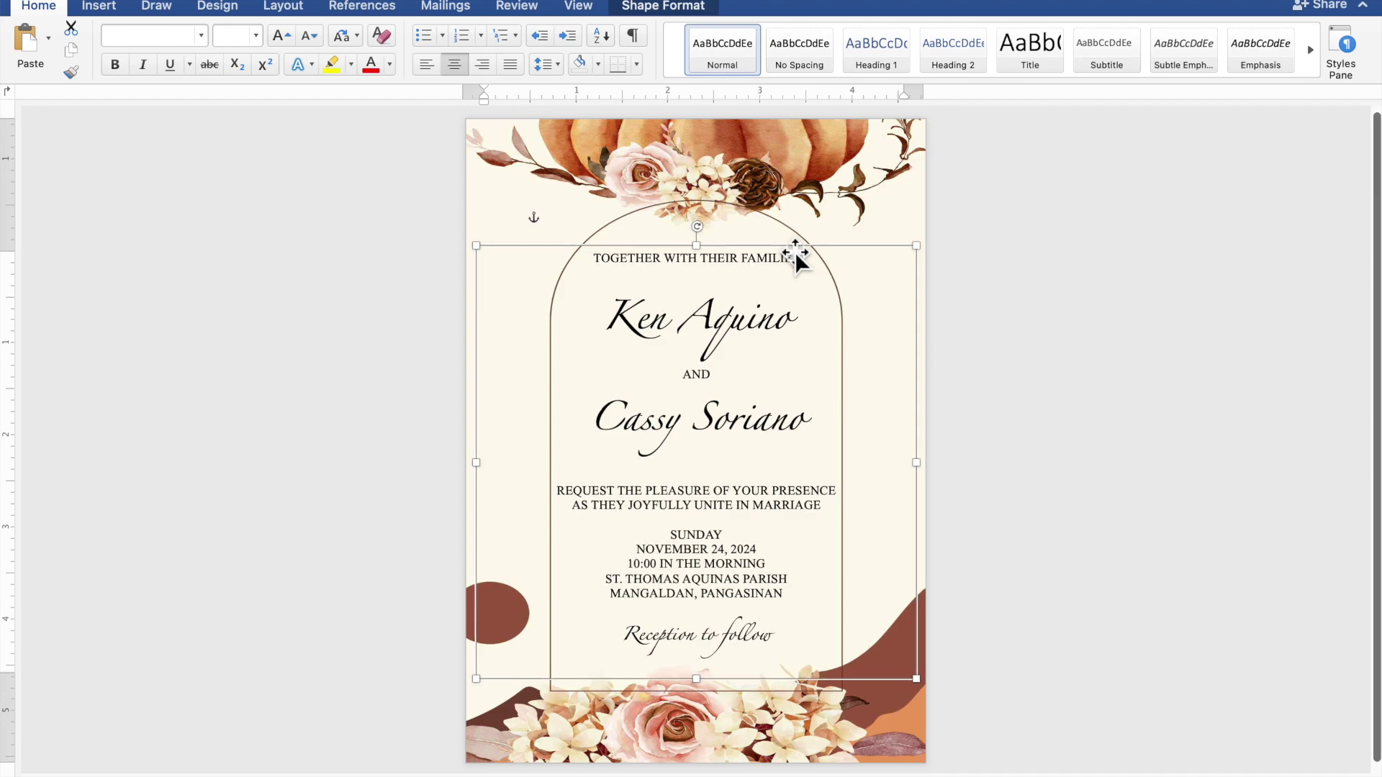
left_click(997, 282)
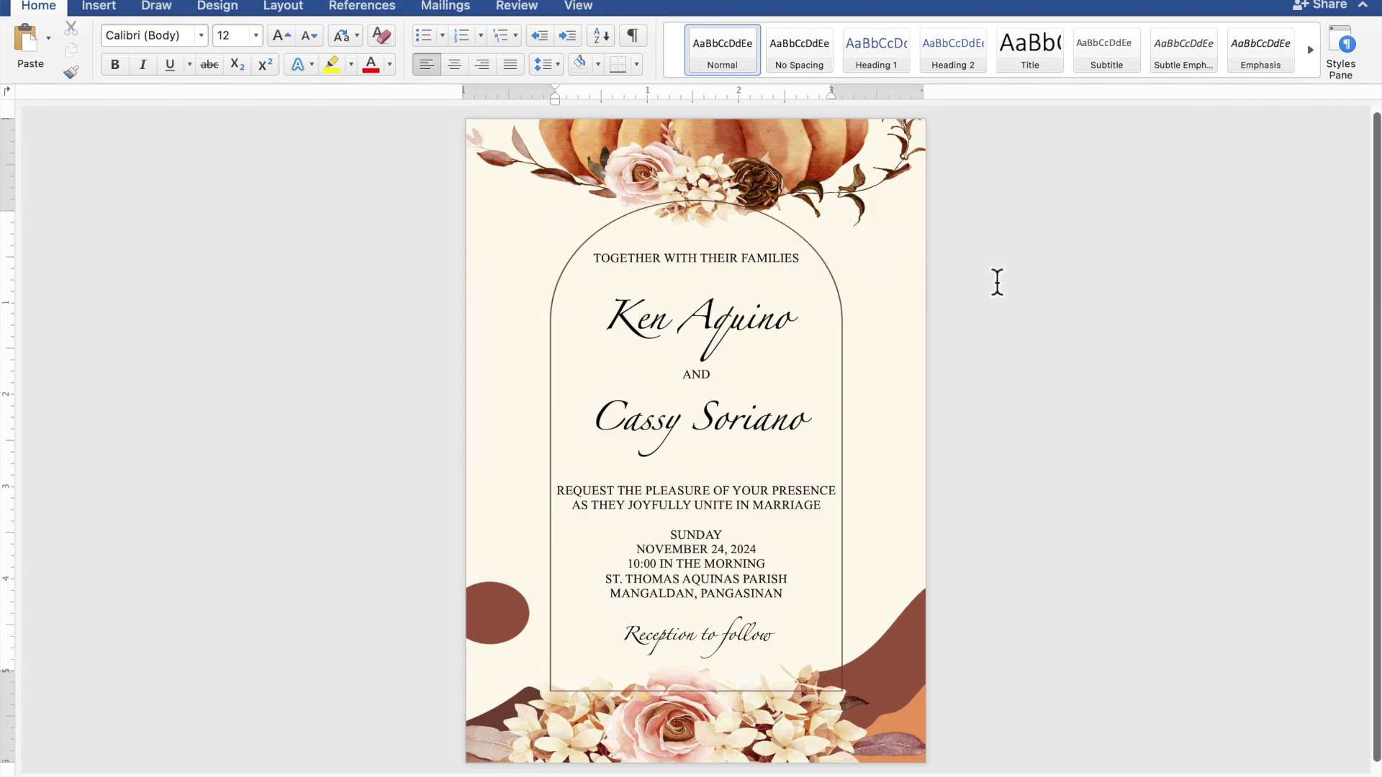